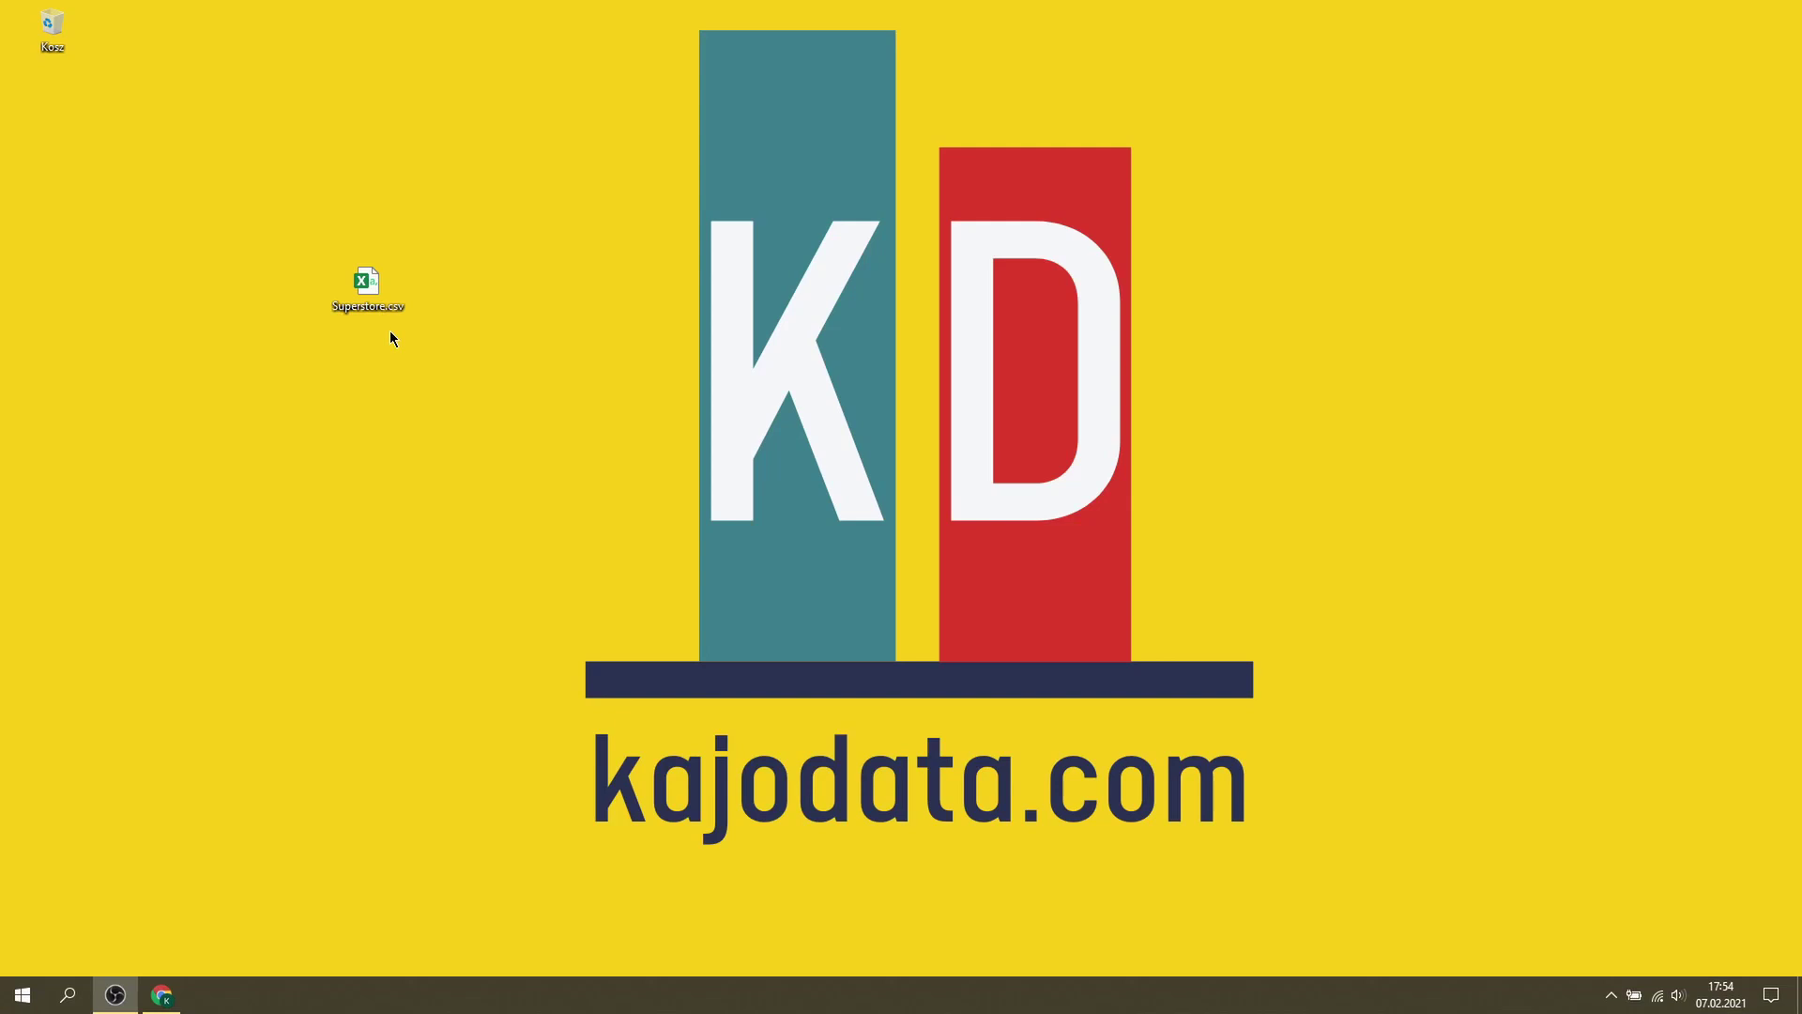
Step: Select the Superstore.csv file icon on the Windows desktop
{"action": "left_click", "coordinate": [368, 286]}
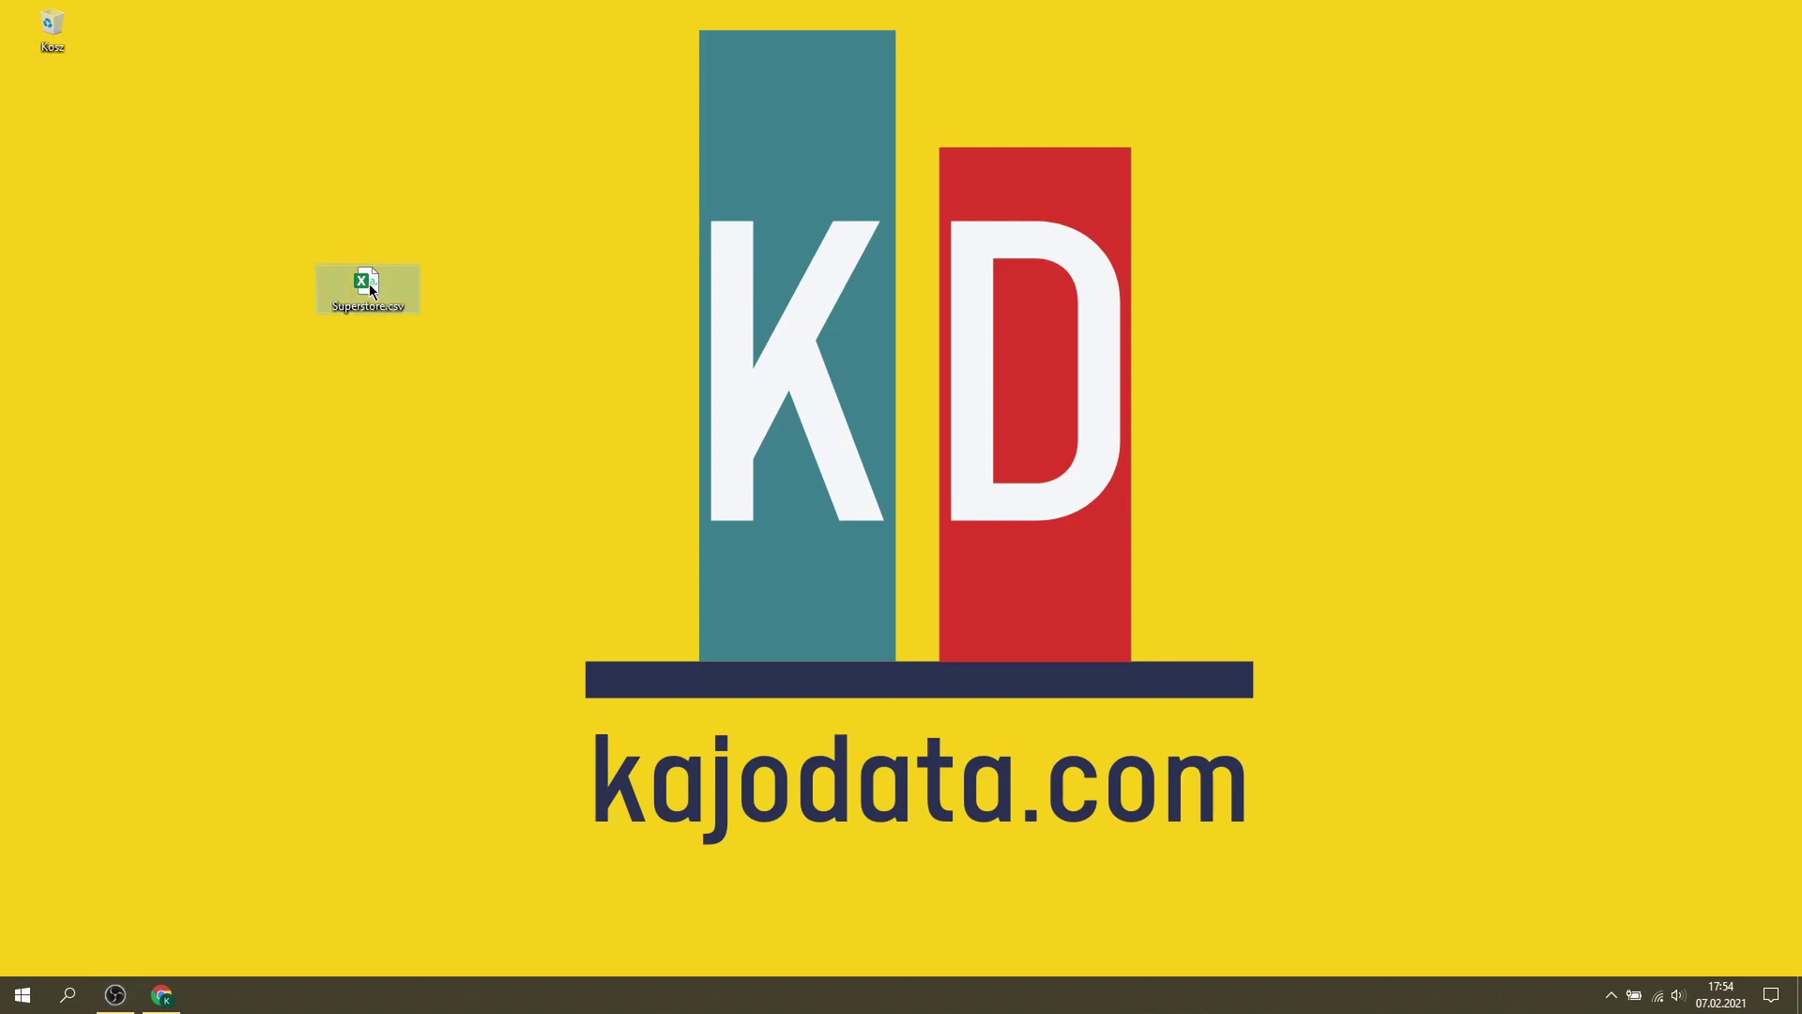
Step: Open Superstore.csv directly, scroll through its one-column rows, then create blank workbook Book1
{"action": "double_click", "coordinate": [369, 287]}
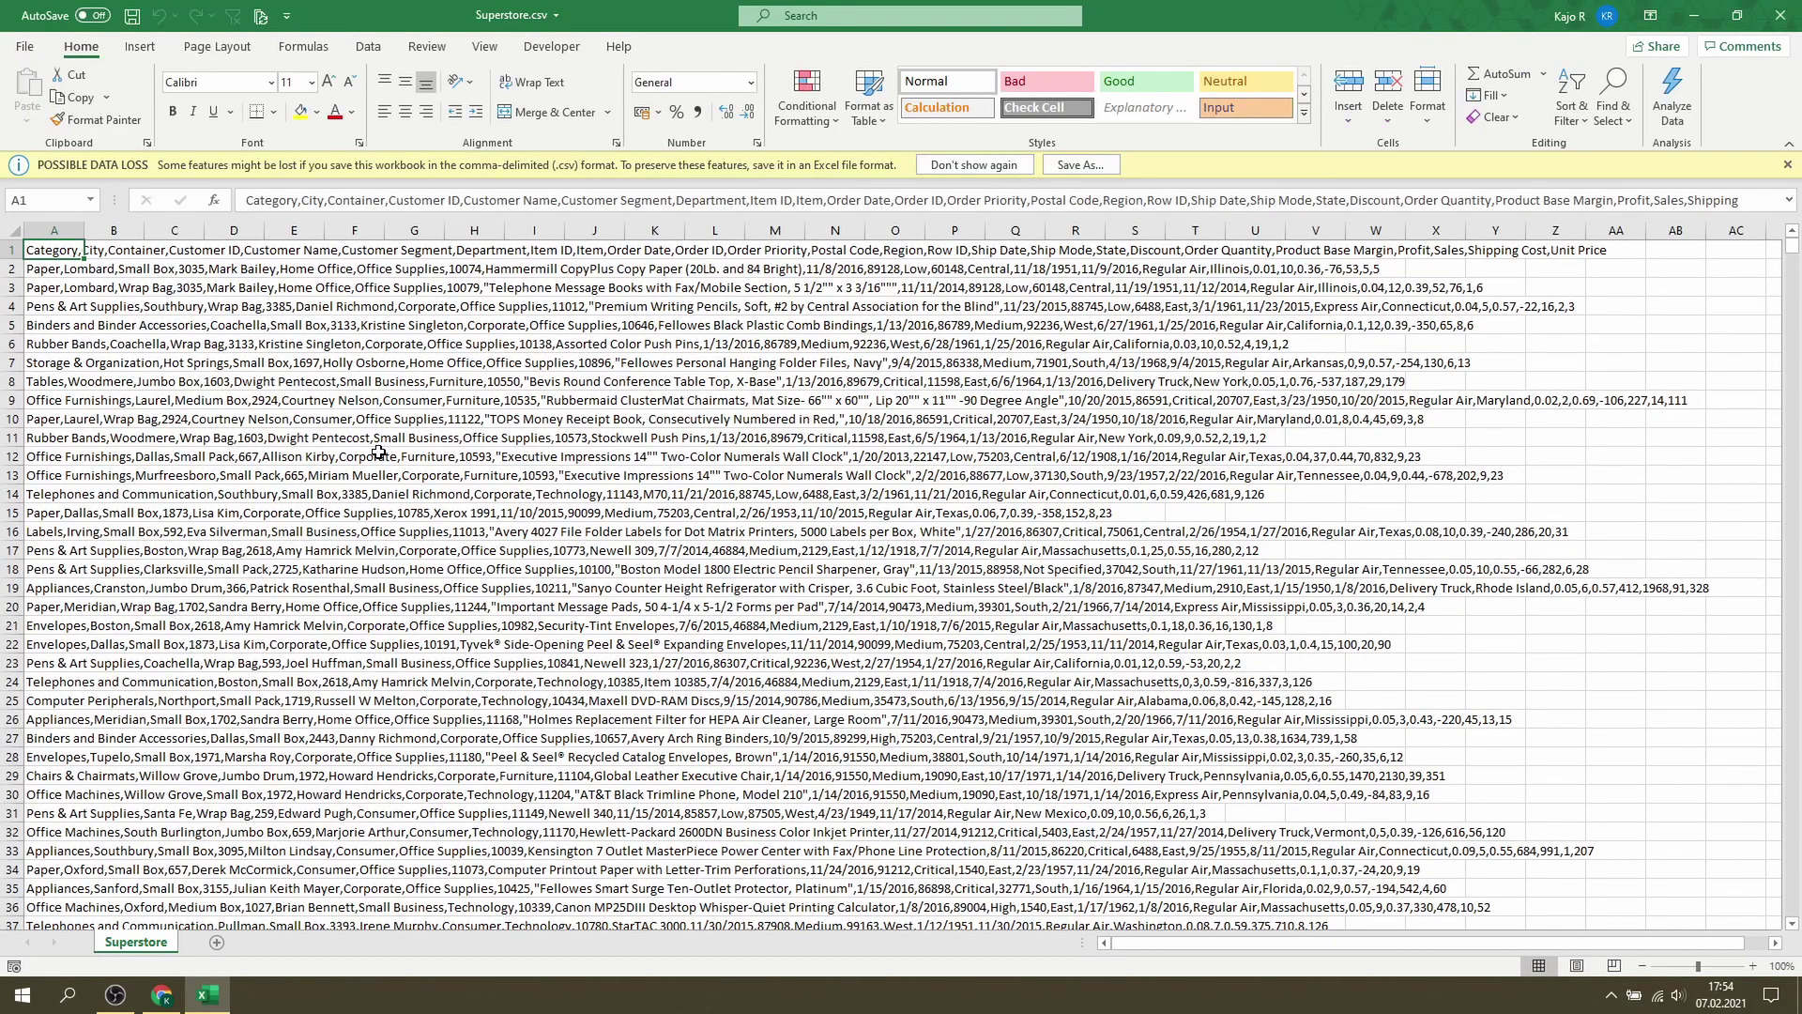
{"action": "scroll", "coordinate": [378, 453], "scroll_direction": "down", "scroll_amount": 1}
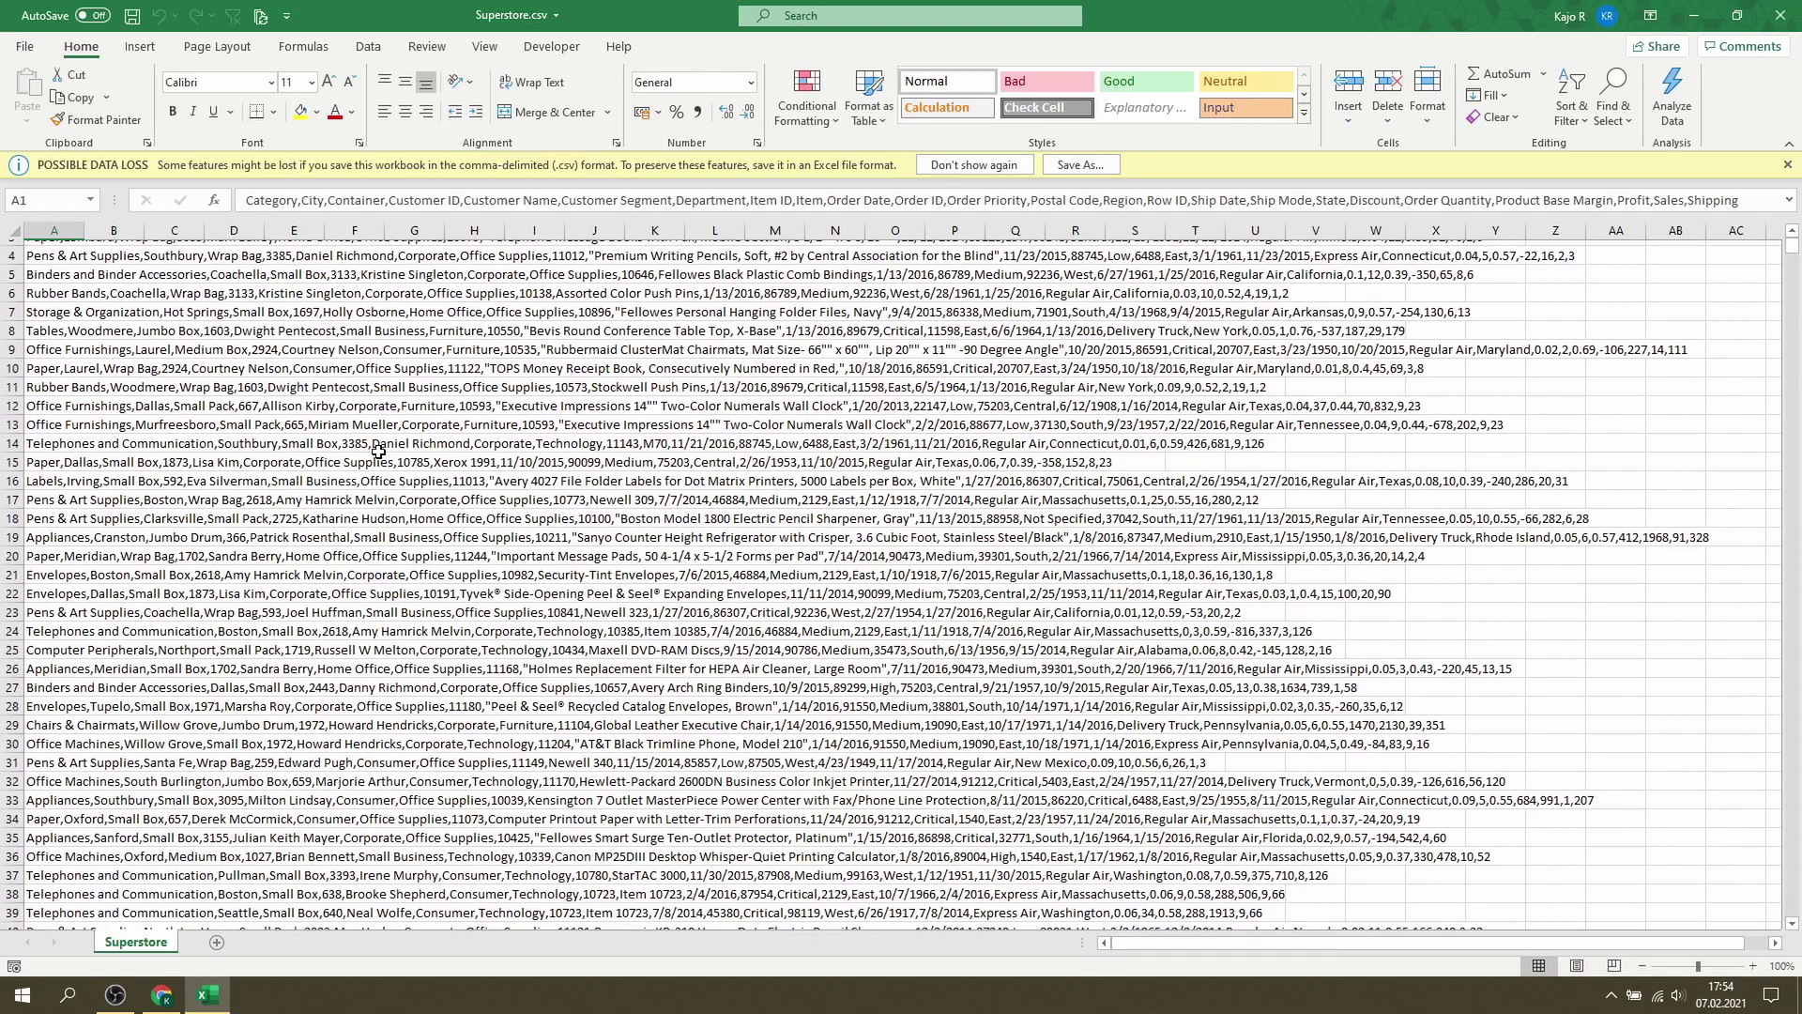
{"action": "scroll", "coordinate": [378, 452], "scroll_direction": "down", "scroll_amount": 3}
{"action": "scroll", "coordinate": [379, 452], "scroll_direction": "down", "scroll_amount": 1}
{"action": "scroll", "coordinate": [378, 453], "scroll_direction": "down", "scroll_amount": 1}
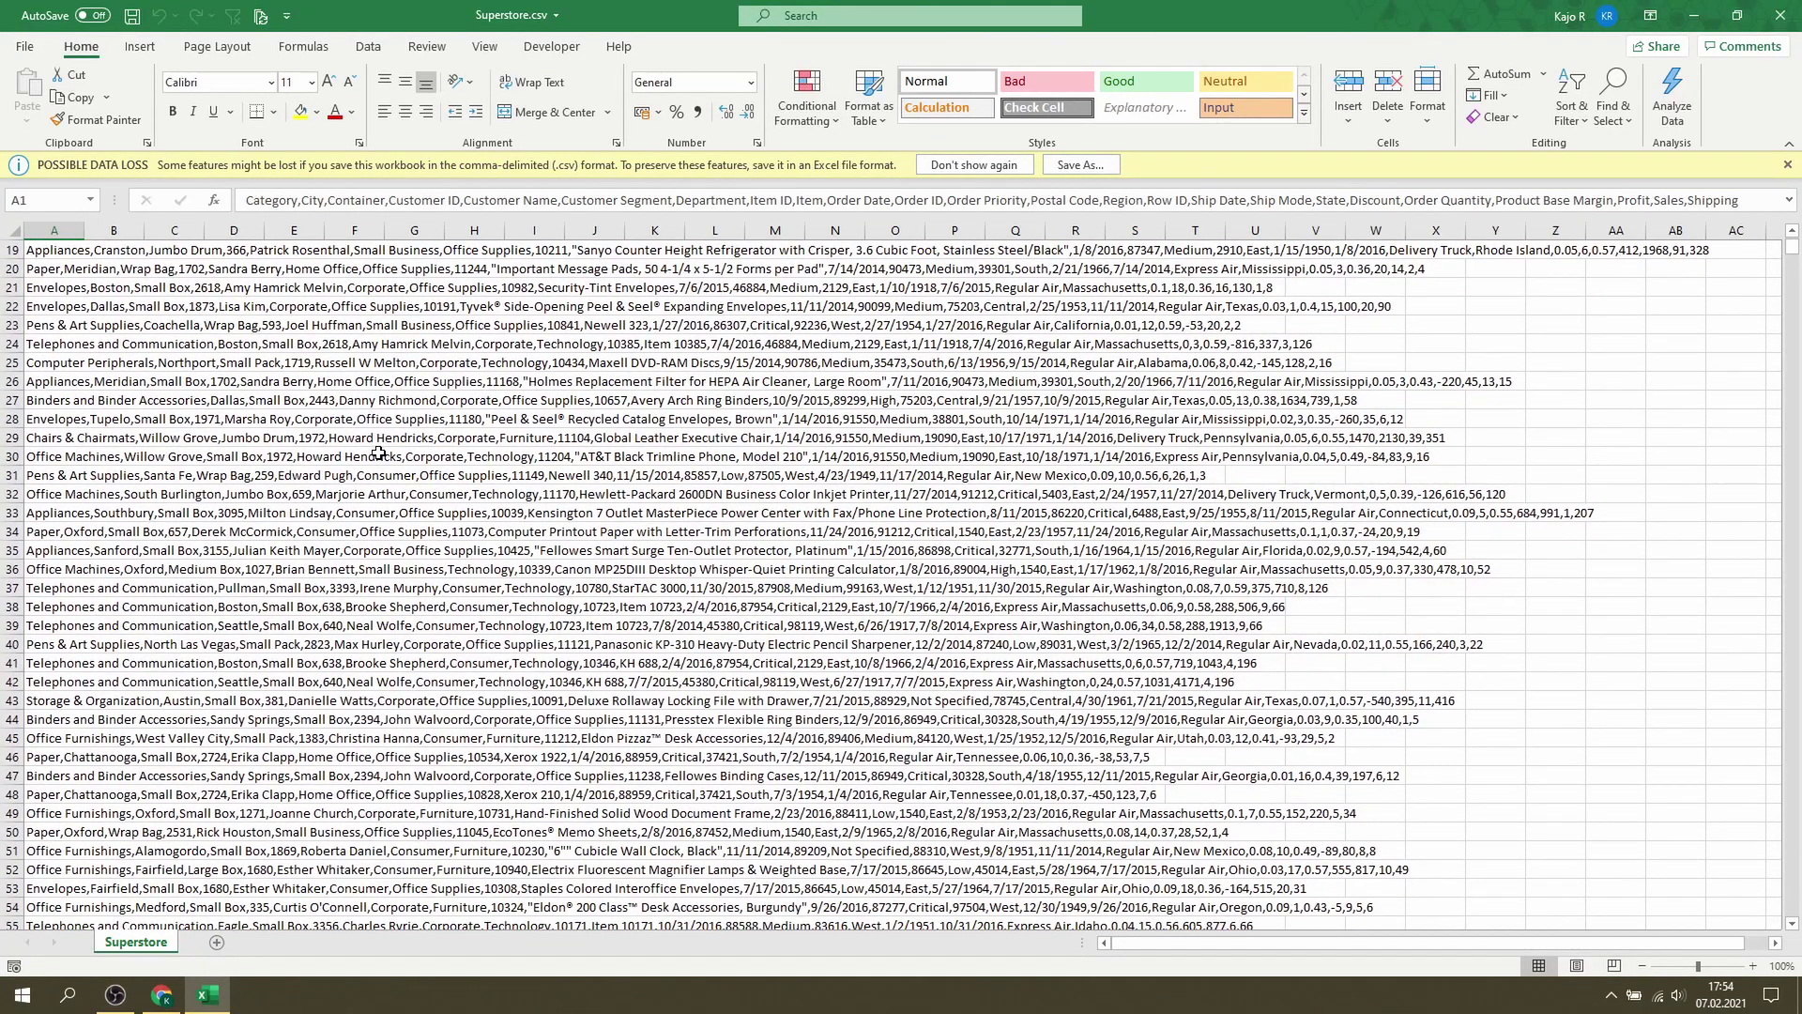
{"action": "scroll", "coordinate": [378, 452], "scroll_direction": "down", "scroll_amount": 2}
{"action": "scroll", "coordinate": [381, 451], "scroll_direction": "down", "scroll_amount": 2}
{"action": "scroll", "coordinate": [385, 447], "scroll_direction": "down", "scroll_amount": 2}
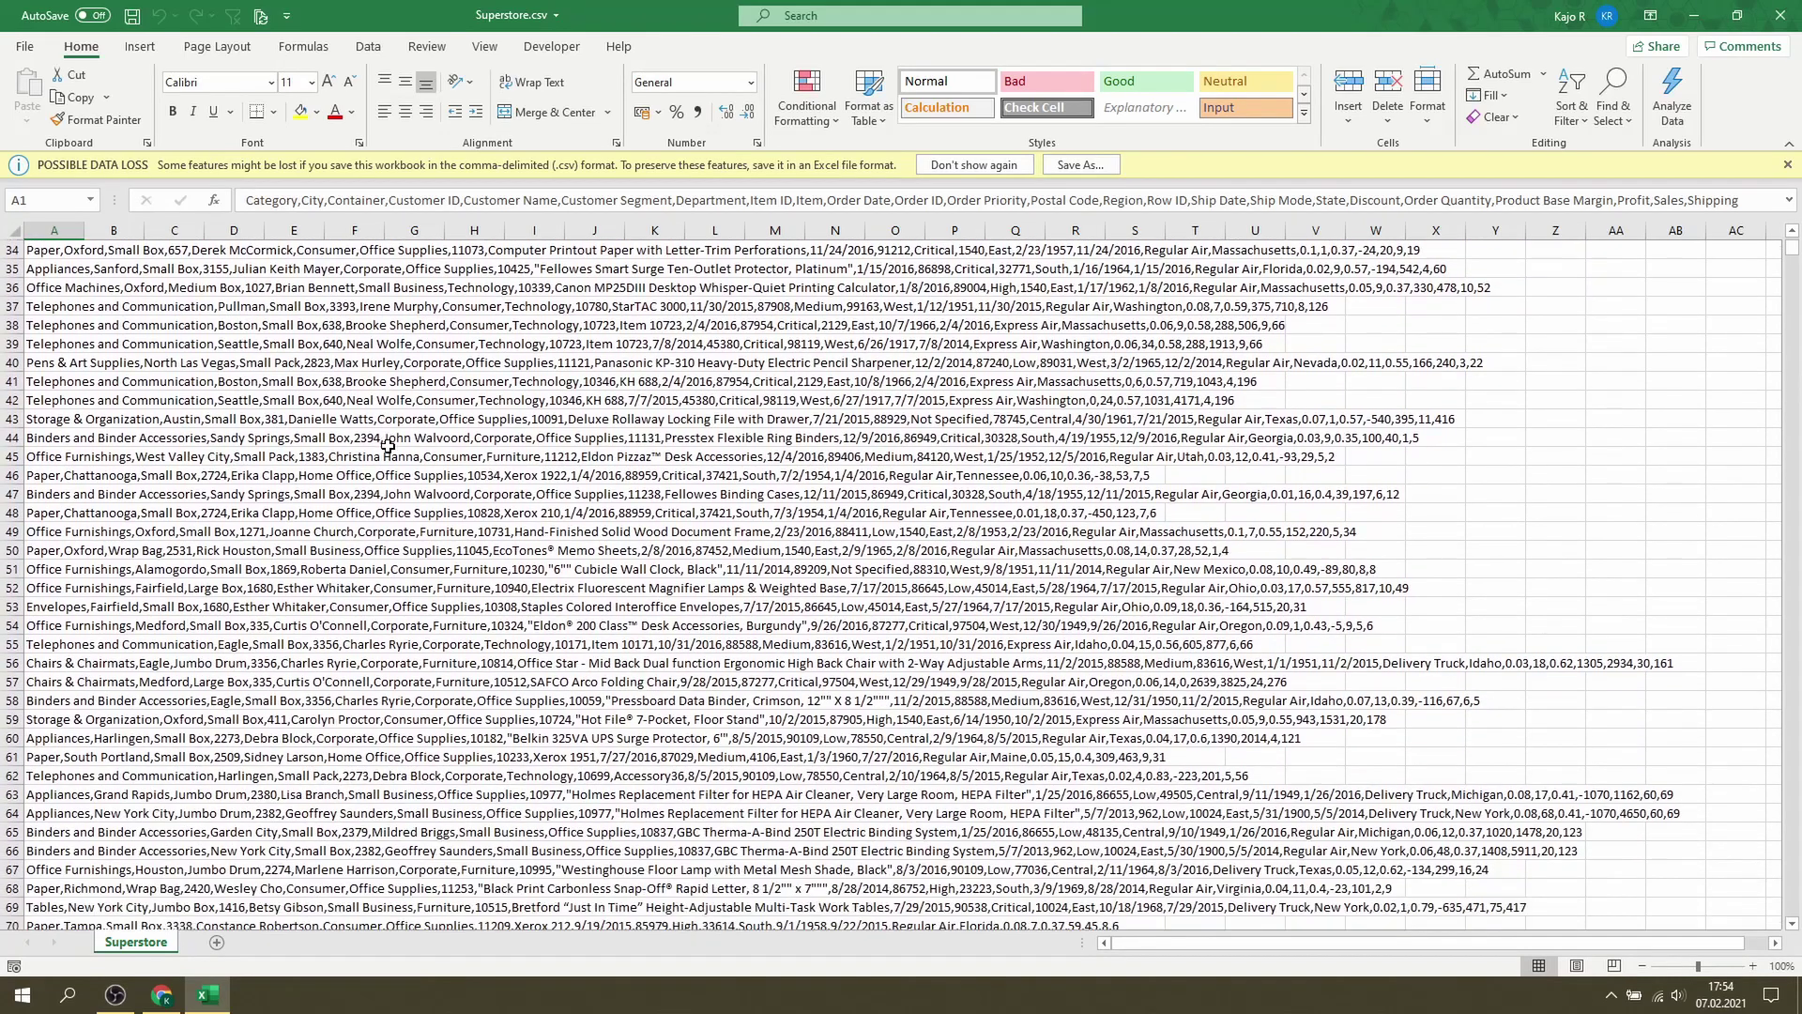
{"action": "scroll", "coordinate": [388, 445], "scroll_direction": "down", "scroll_amount": 1}
{"action": "scroll", "coordinate": [388, 445], "scroll_direction": "down", "scroll_amount": 2}
{"action": "scroll", "coordinate": [387, 445], "scroll_direction": "down", "scroll_amount": 2}
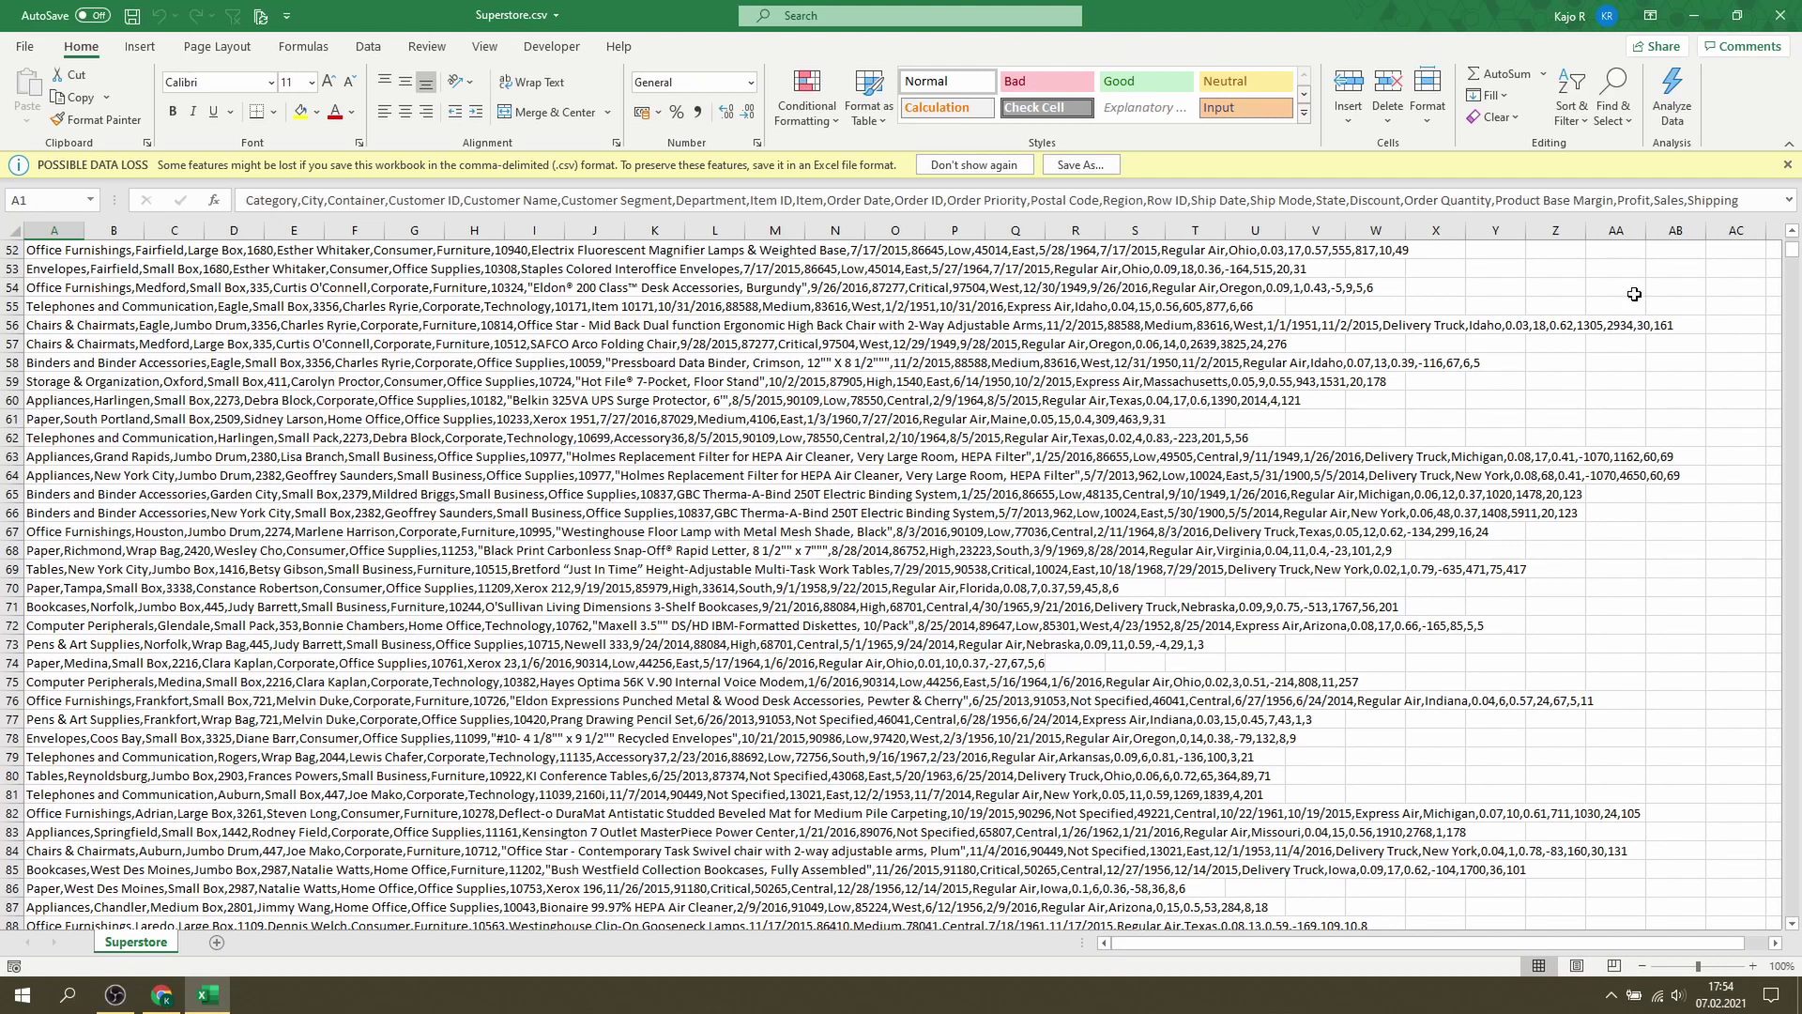
{"action": "key", "text": "ctrl+n"}
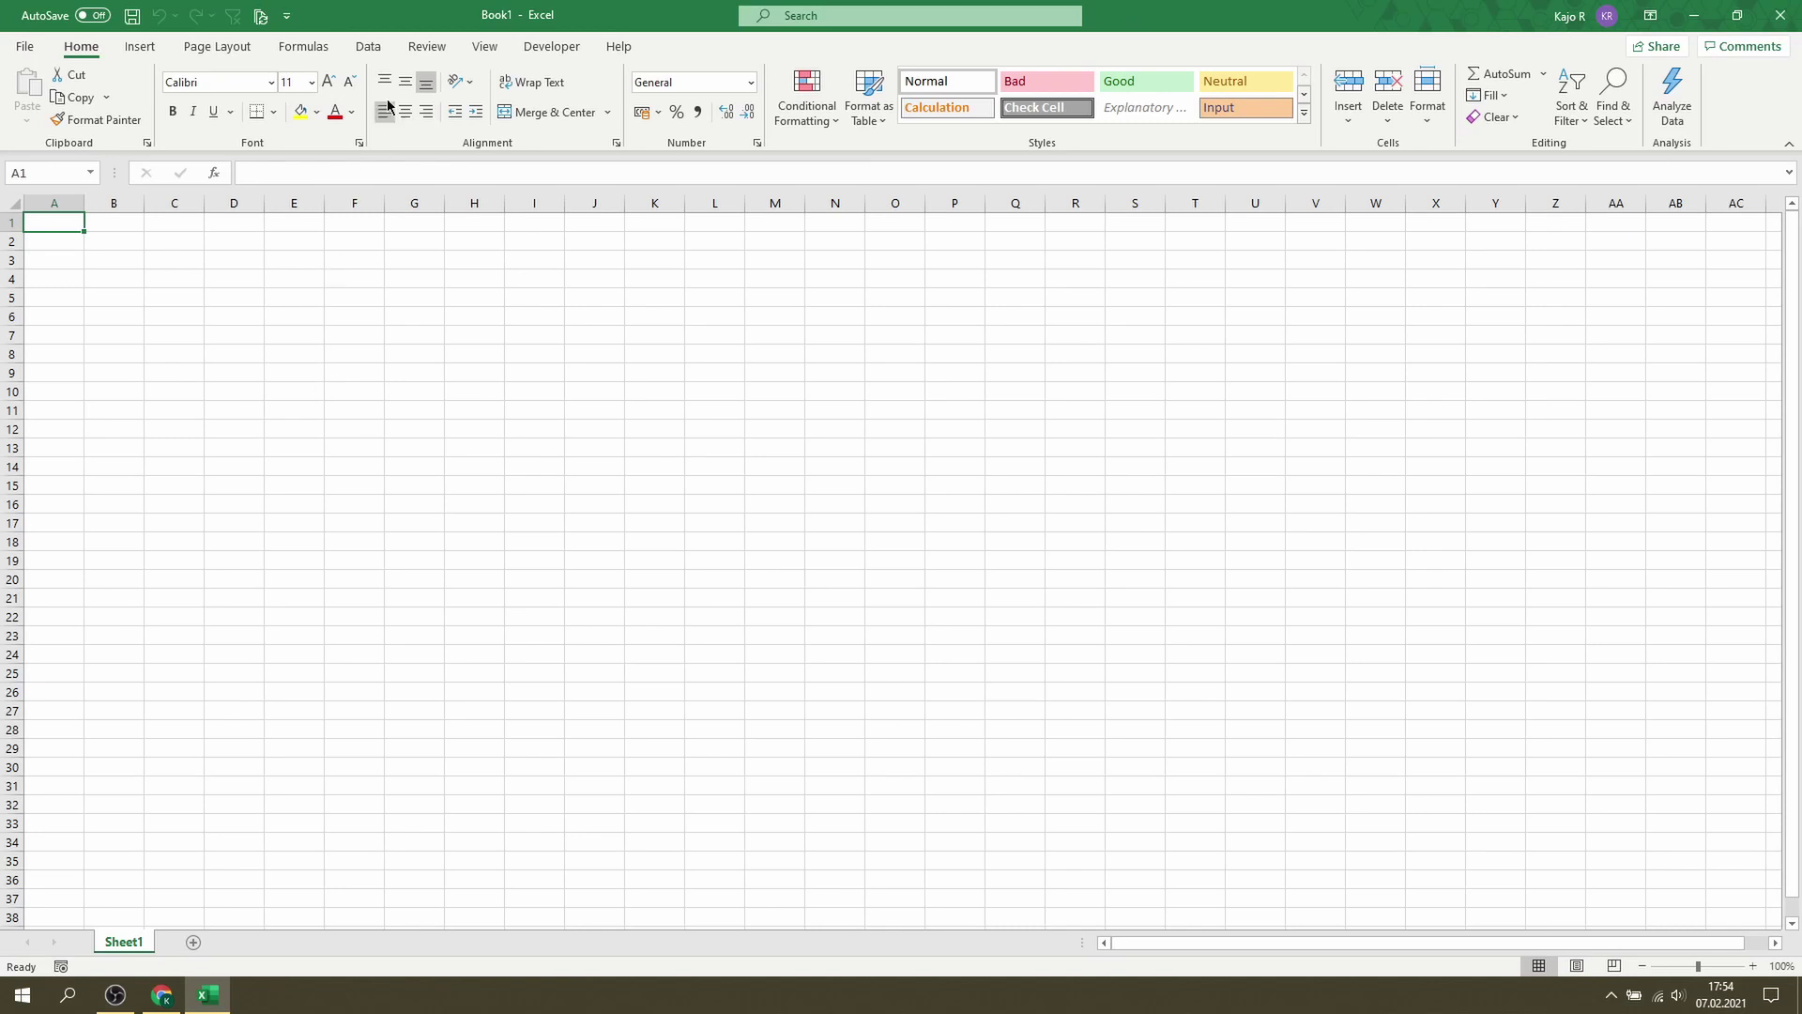
Step: Import Superstore.csv from the Desktop using Data > From Text/CSV
{"action": "left_click", "coordinate": [369, 47]}
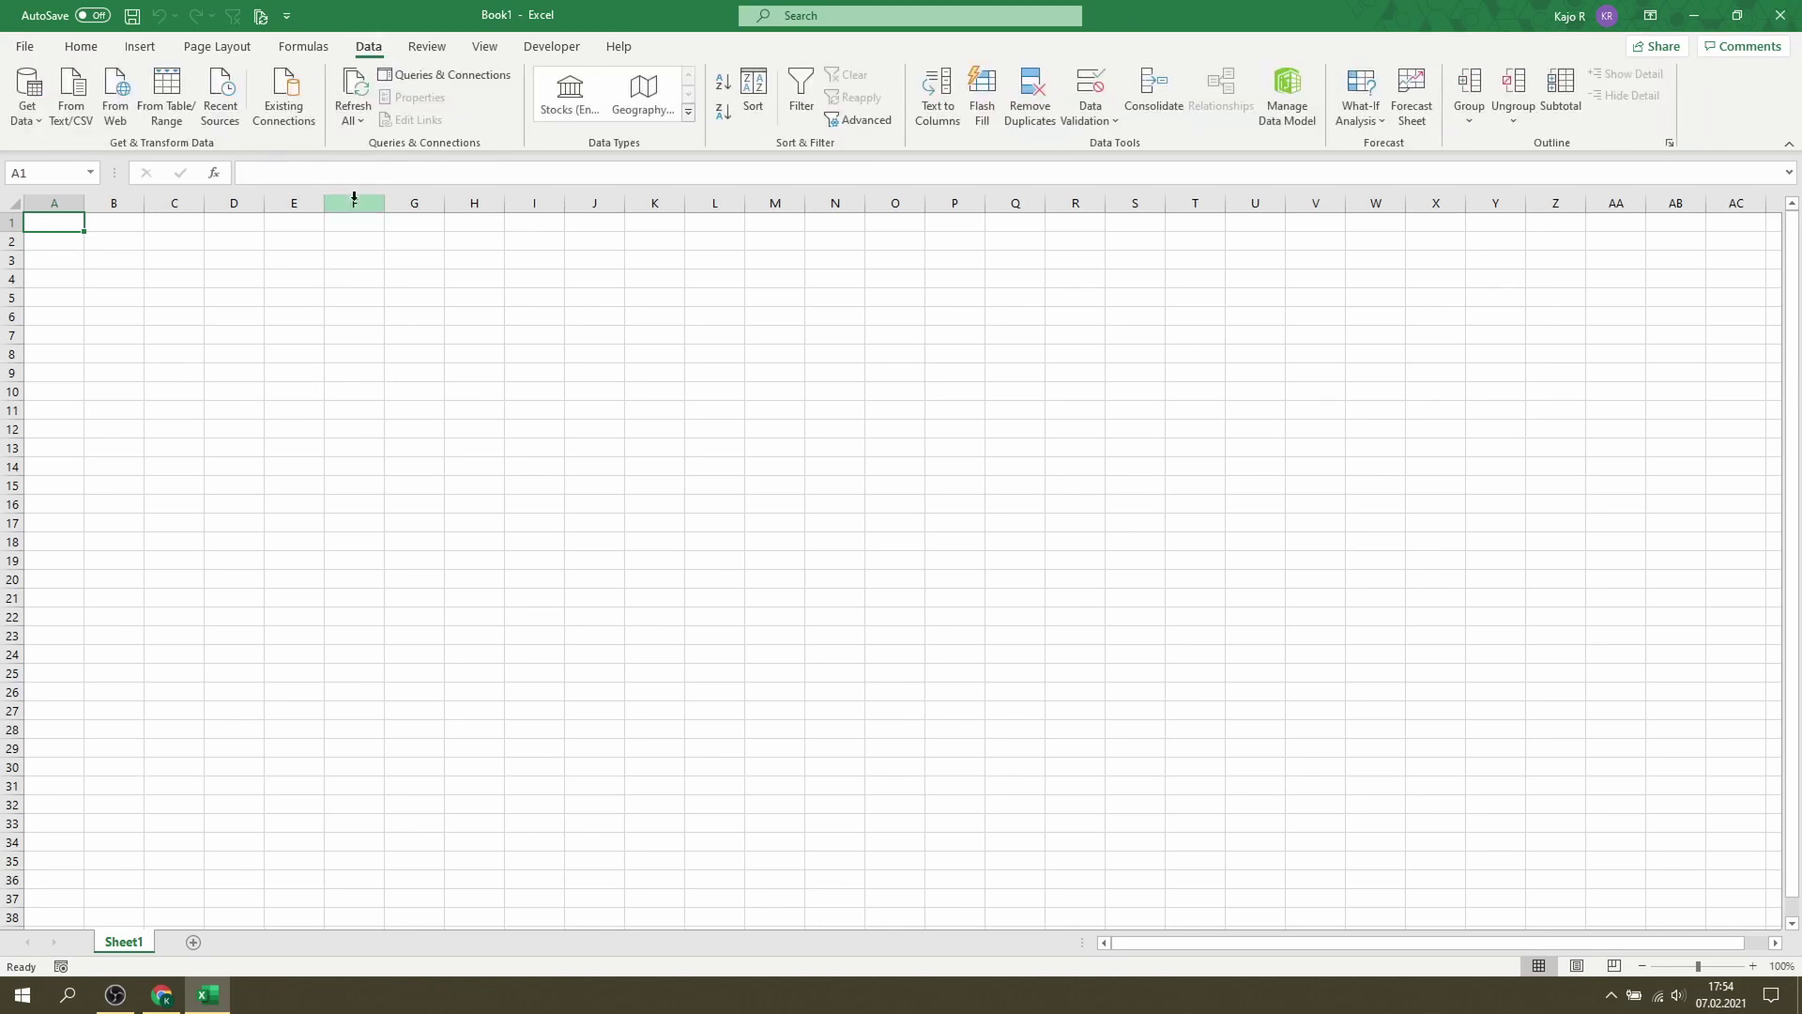
{"action": "left_click", "coordinate": [82, 81]}
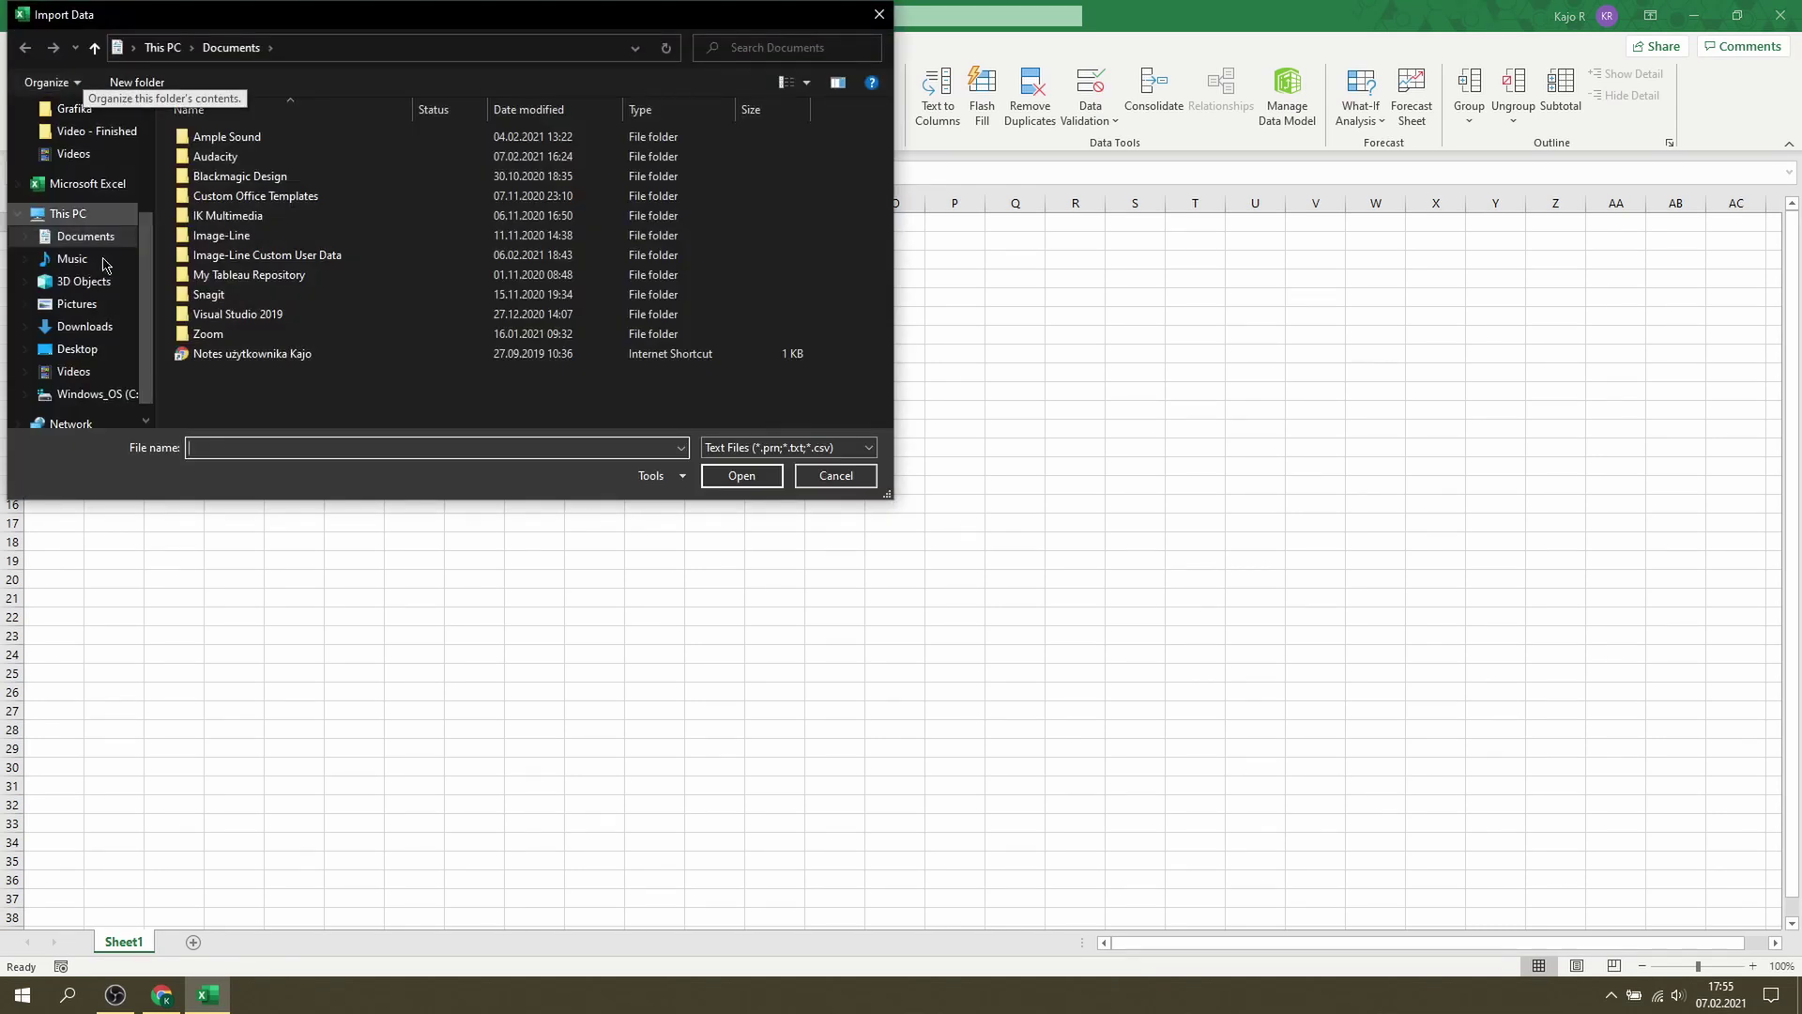
{"action": "left_click", "coordinate": [94, 351]}
{"action": "left_click", "coordinate": [216, 137]}
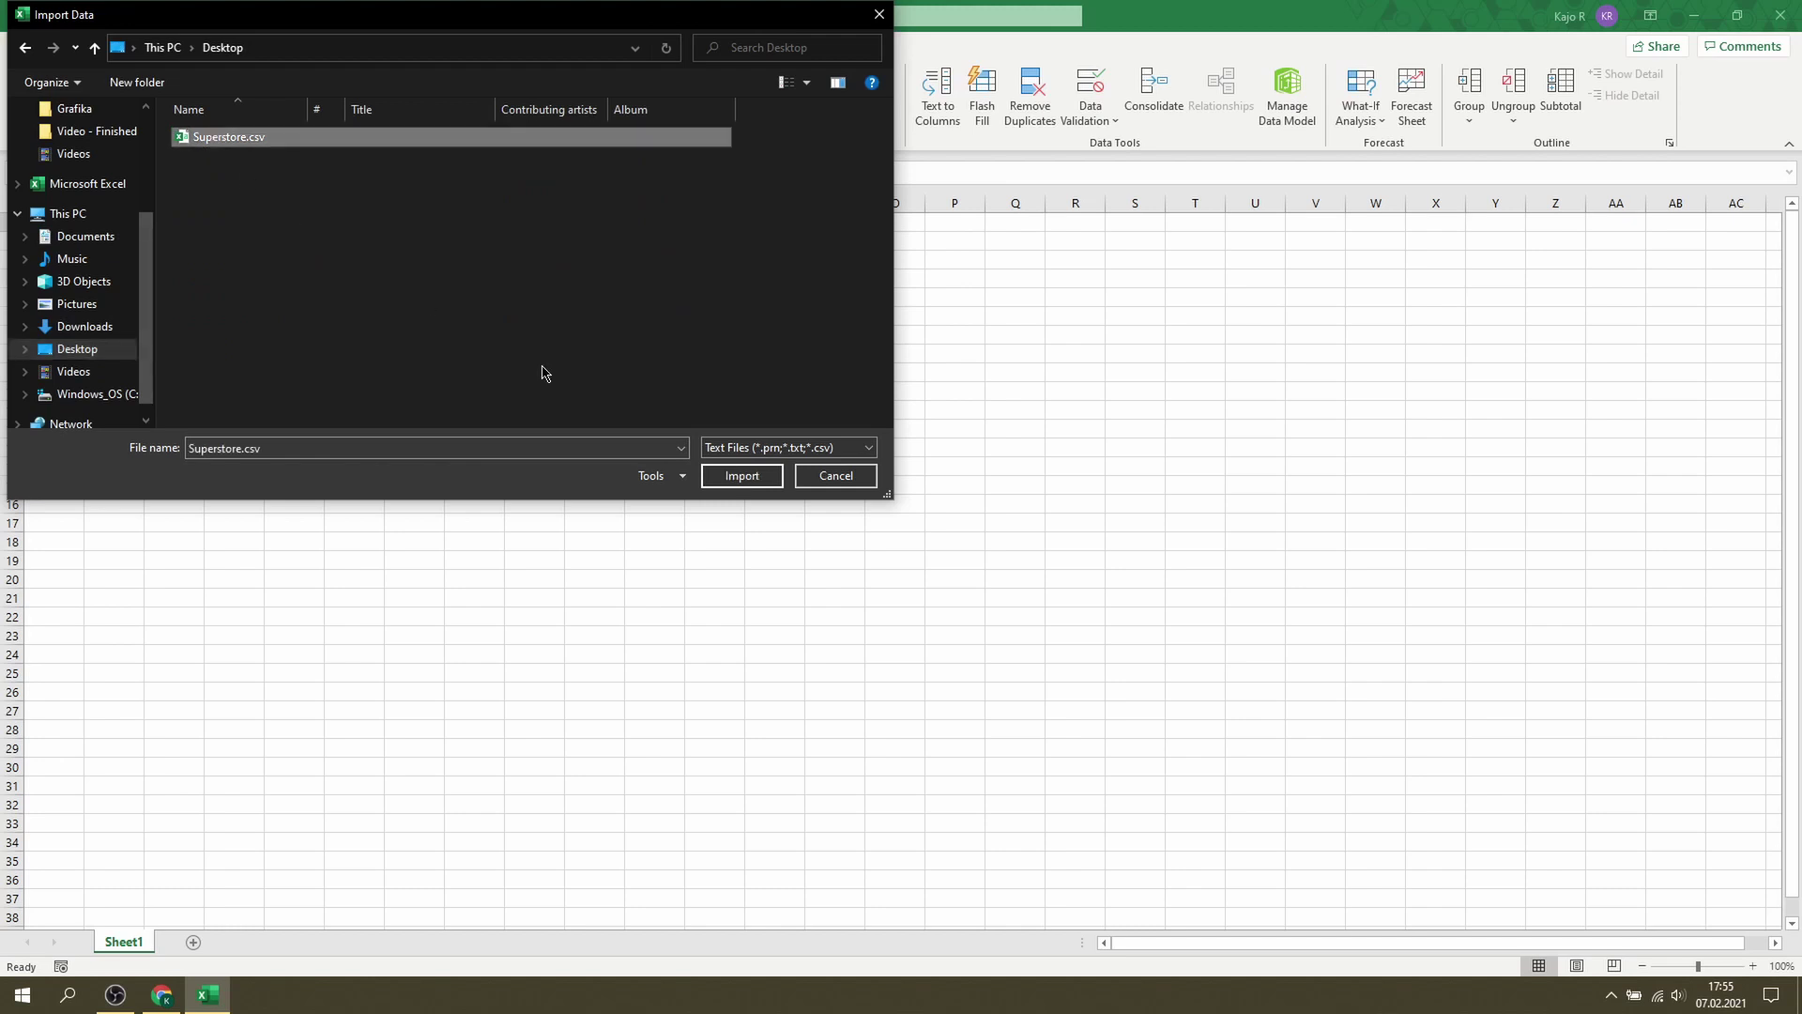
{"action": "left_click", "coordinate": [724, 475]}
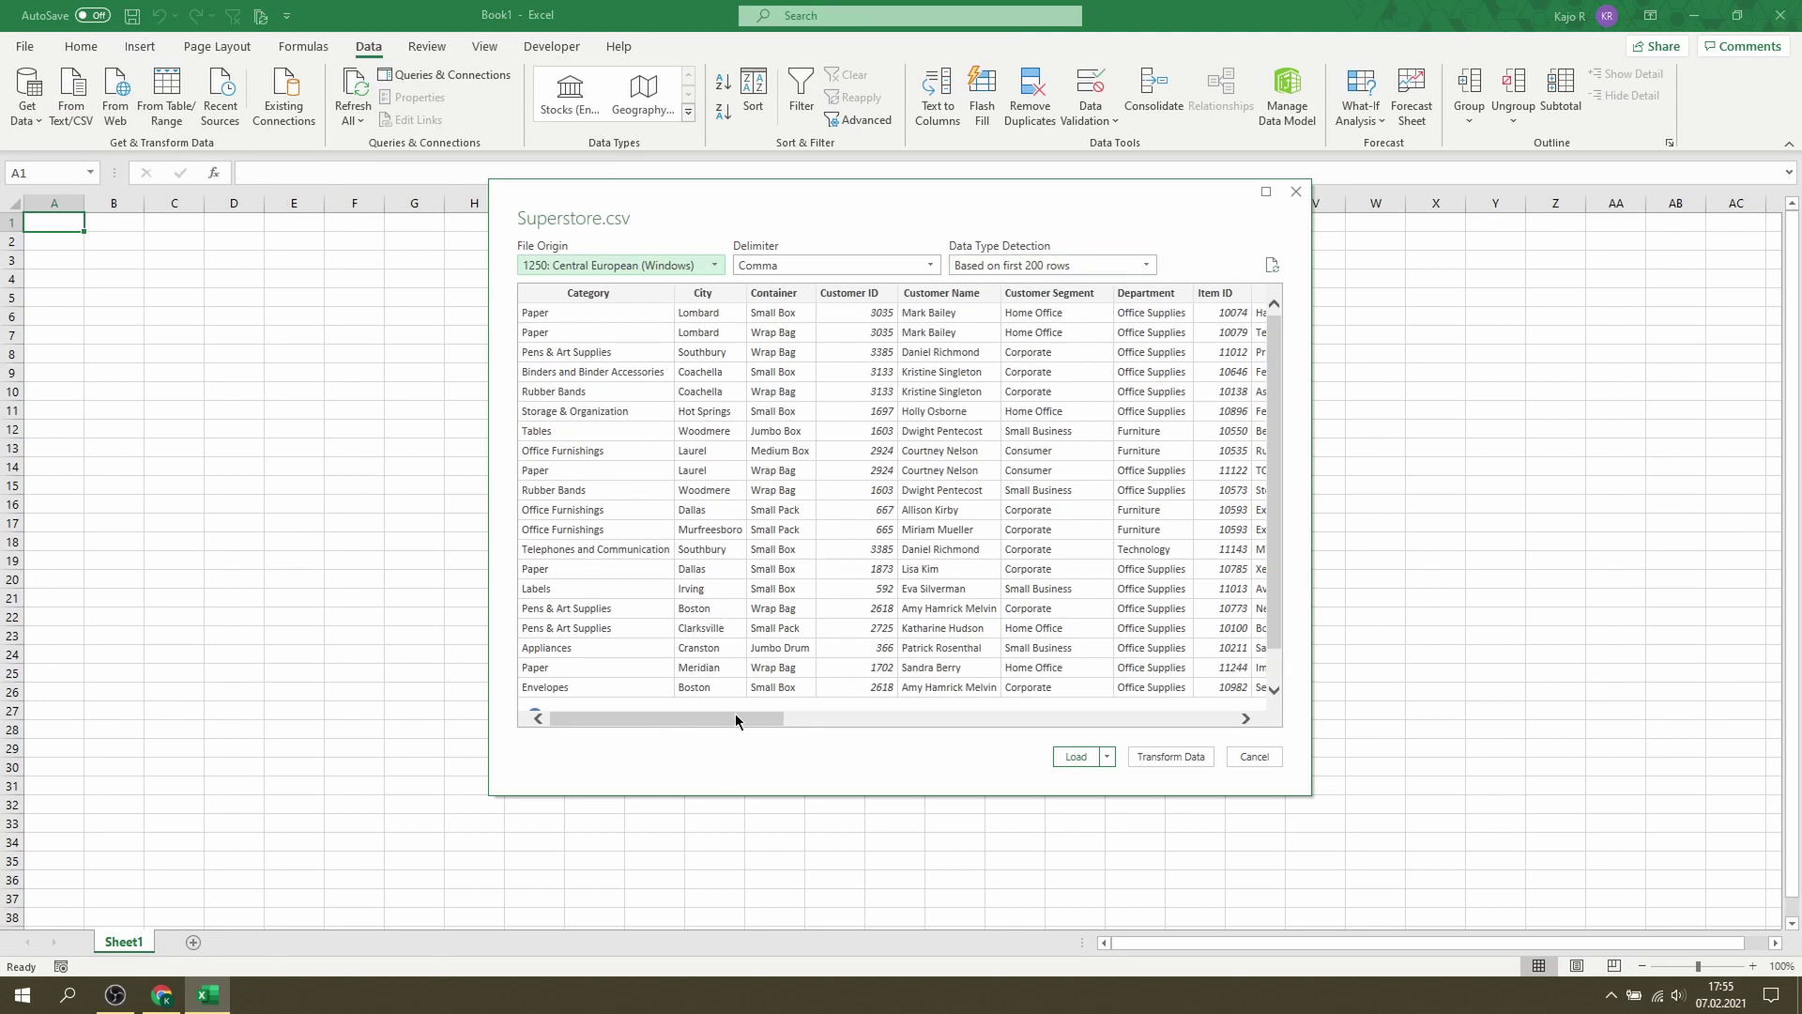
{"action": "mouse_move", "coordinate": [736, 716]}
{"action": "left_mouse_down"}
{"action": "mouse_move", "coordinate": [968, 721]}
{"action": "mouse_move", "coordinate": [1134, 690]}
{"action": "left_mouse_up"}
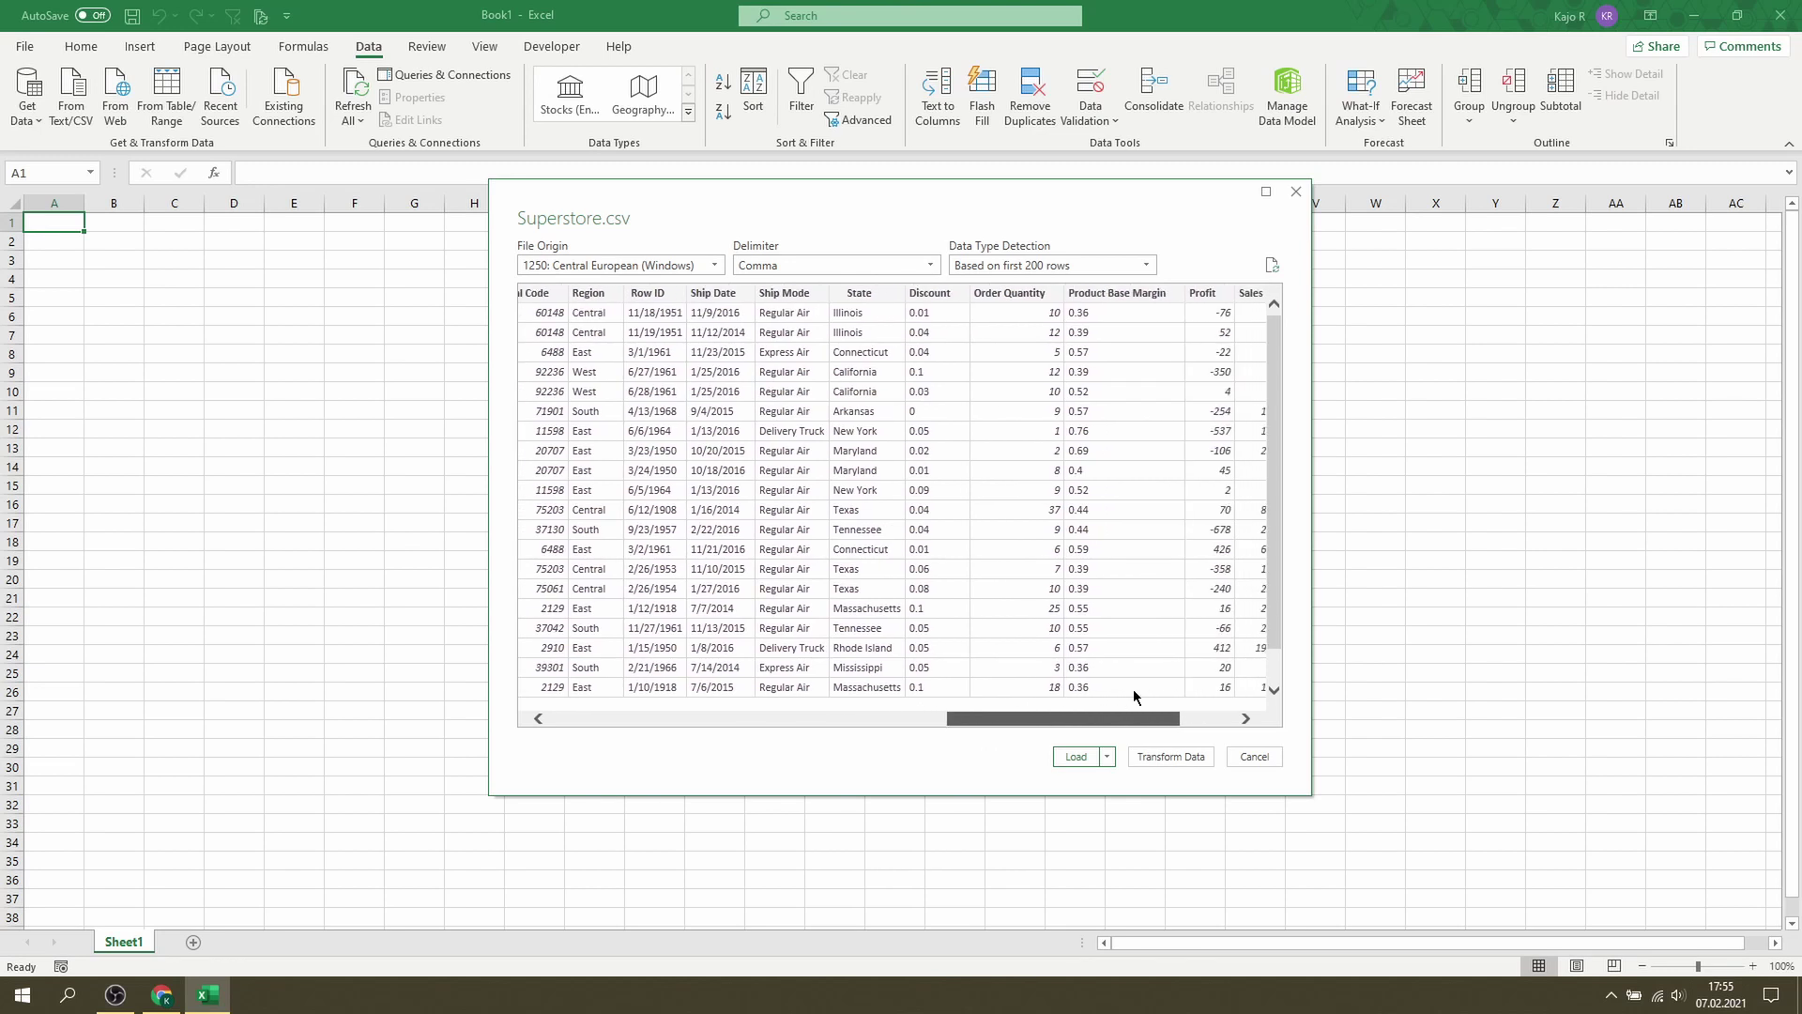
{"action": "left_click_drag", "start_coordinate": [1134, 690], "coordinate": [690, 667]}
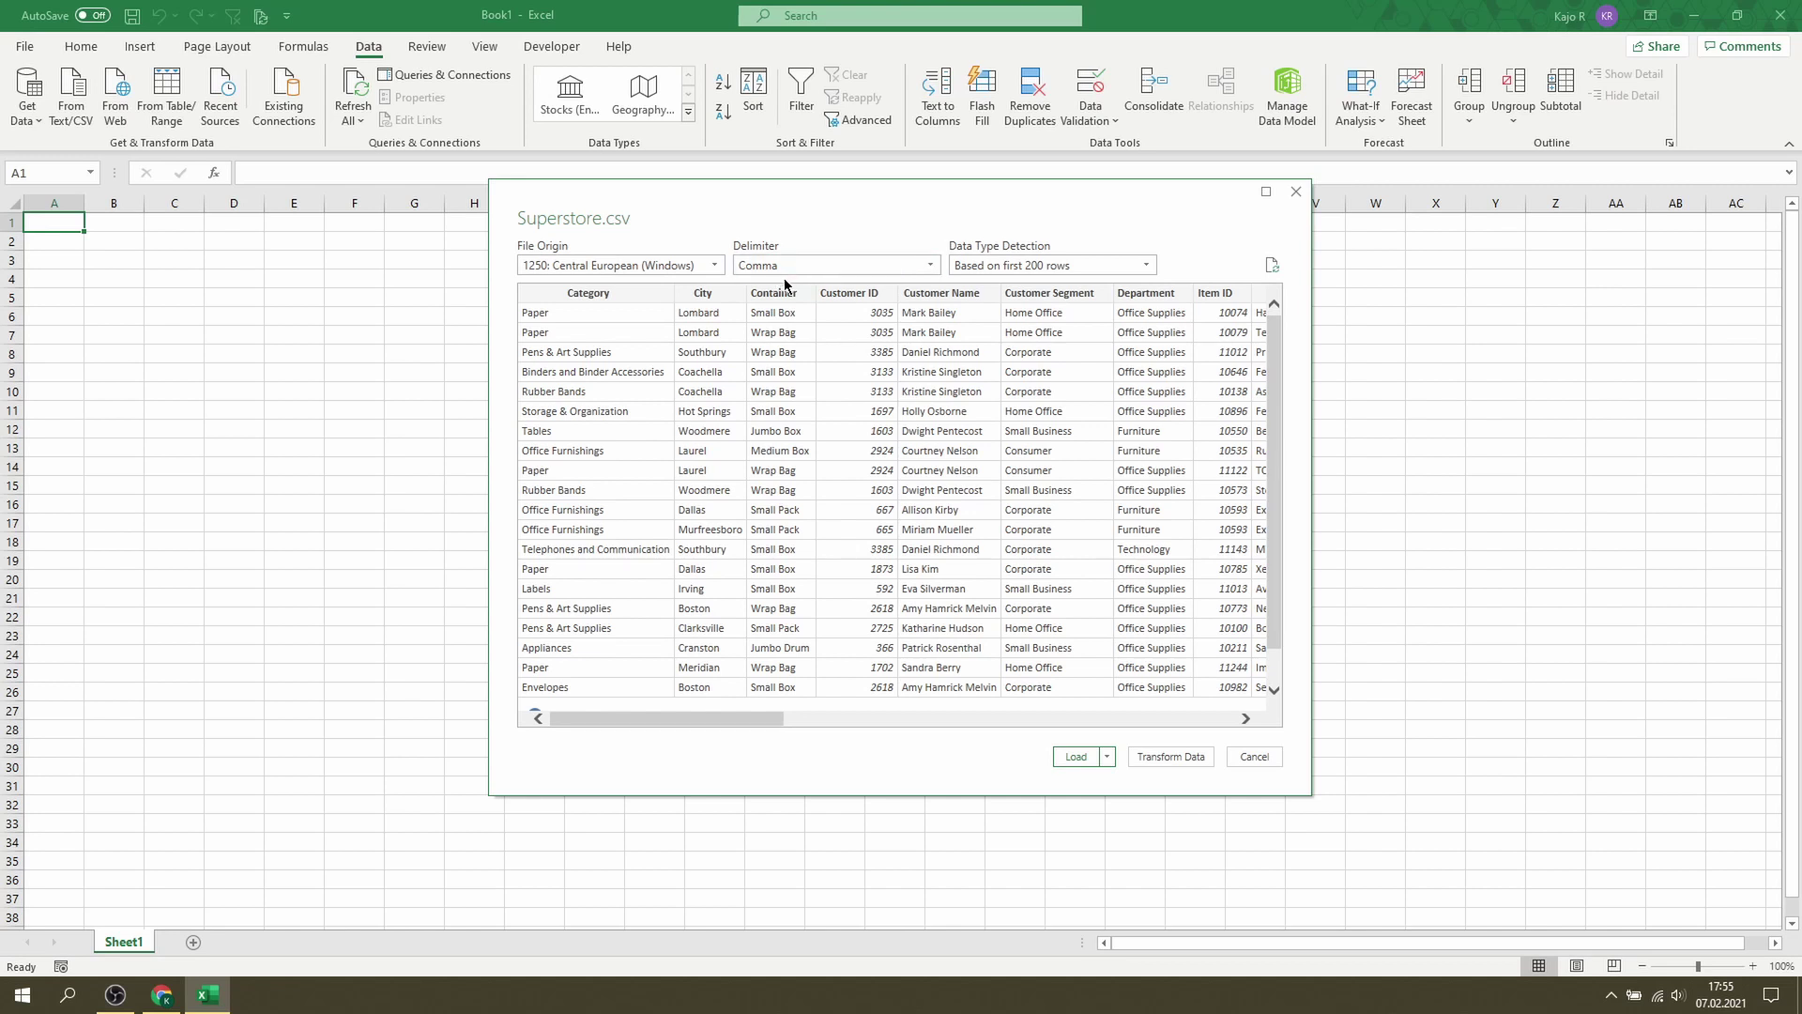
{"action": "left_click", "coordinate": [787, 272]}
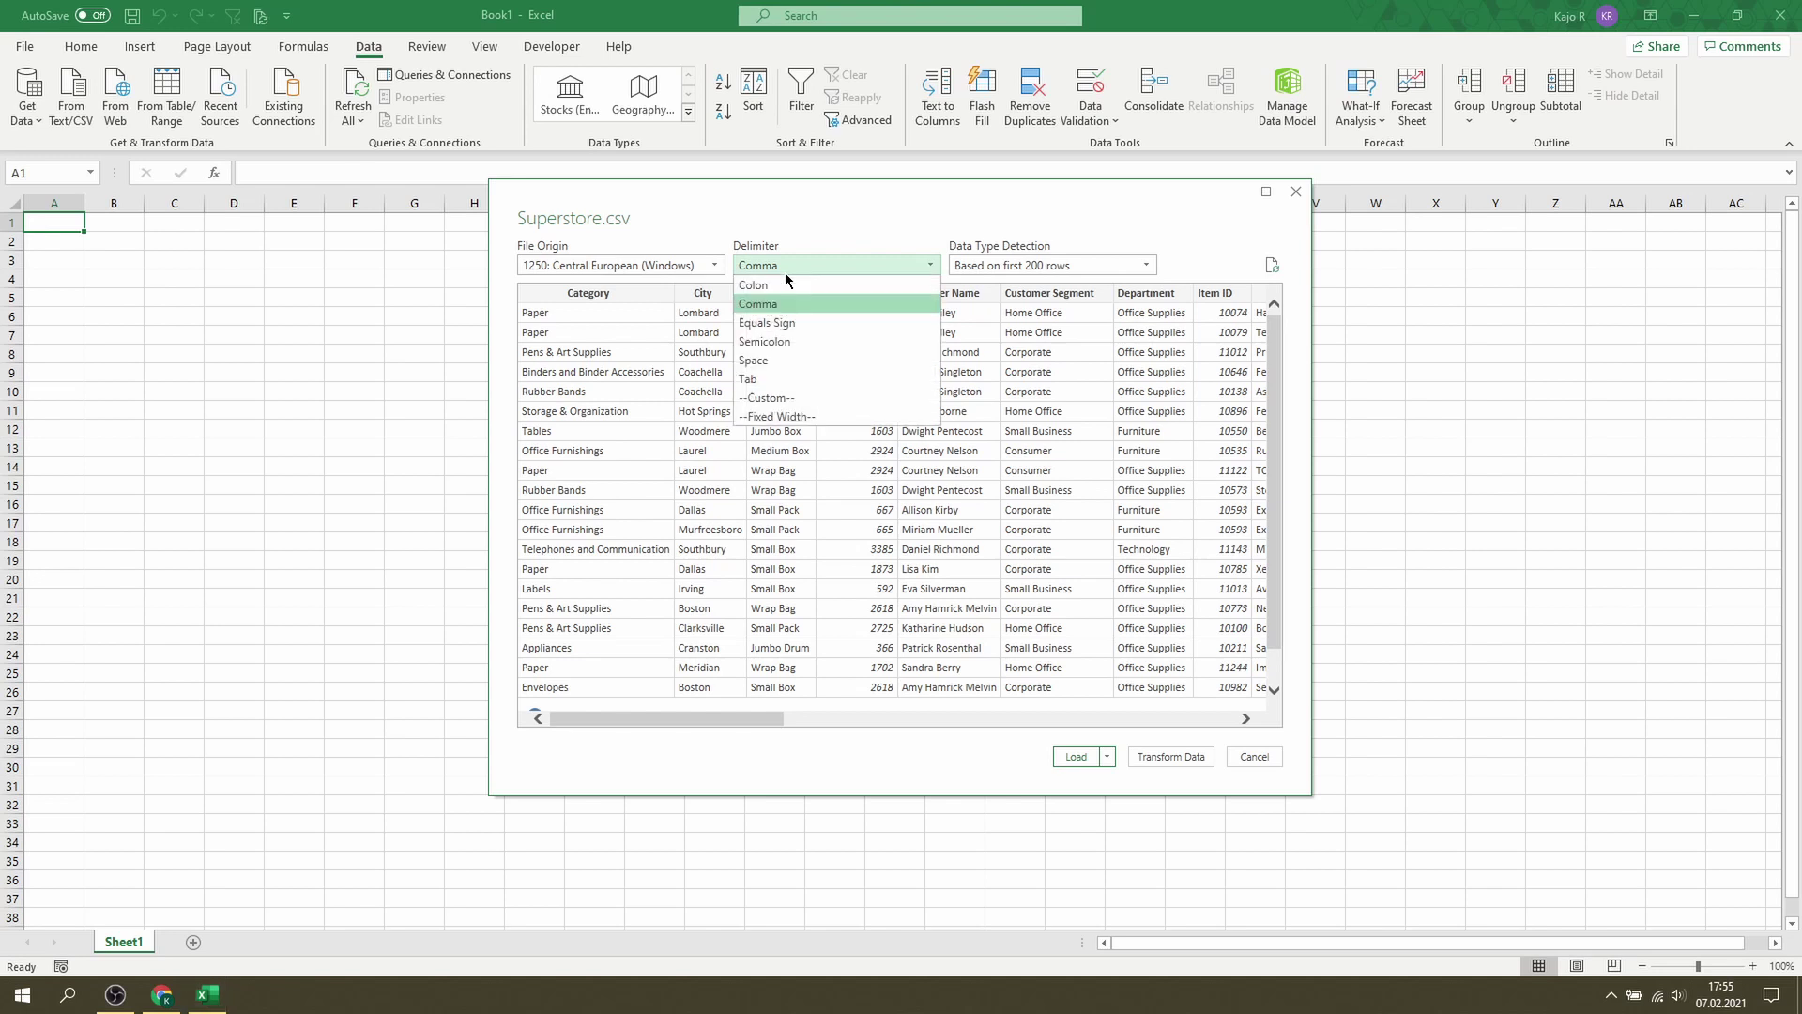
{"action": "left_click", "coordinate": [807, 341]}
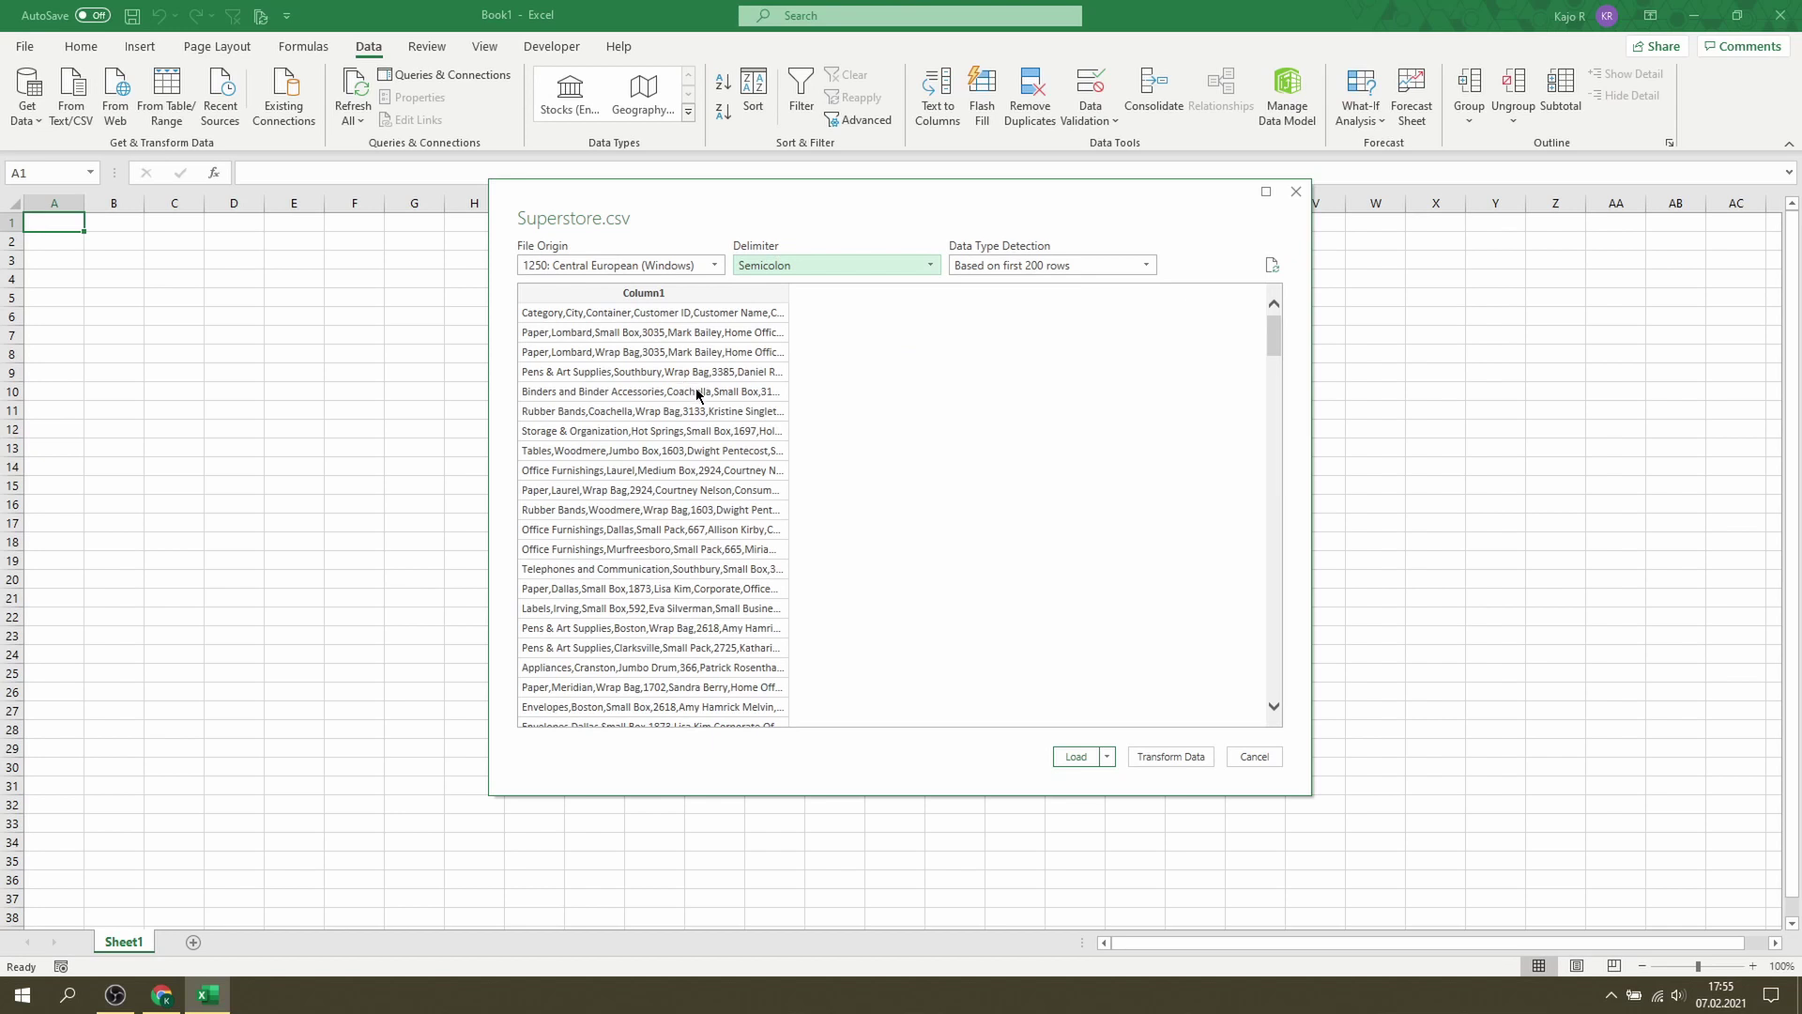
{"action": "left_click", "coordinate": [819, 257]}
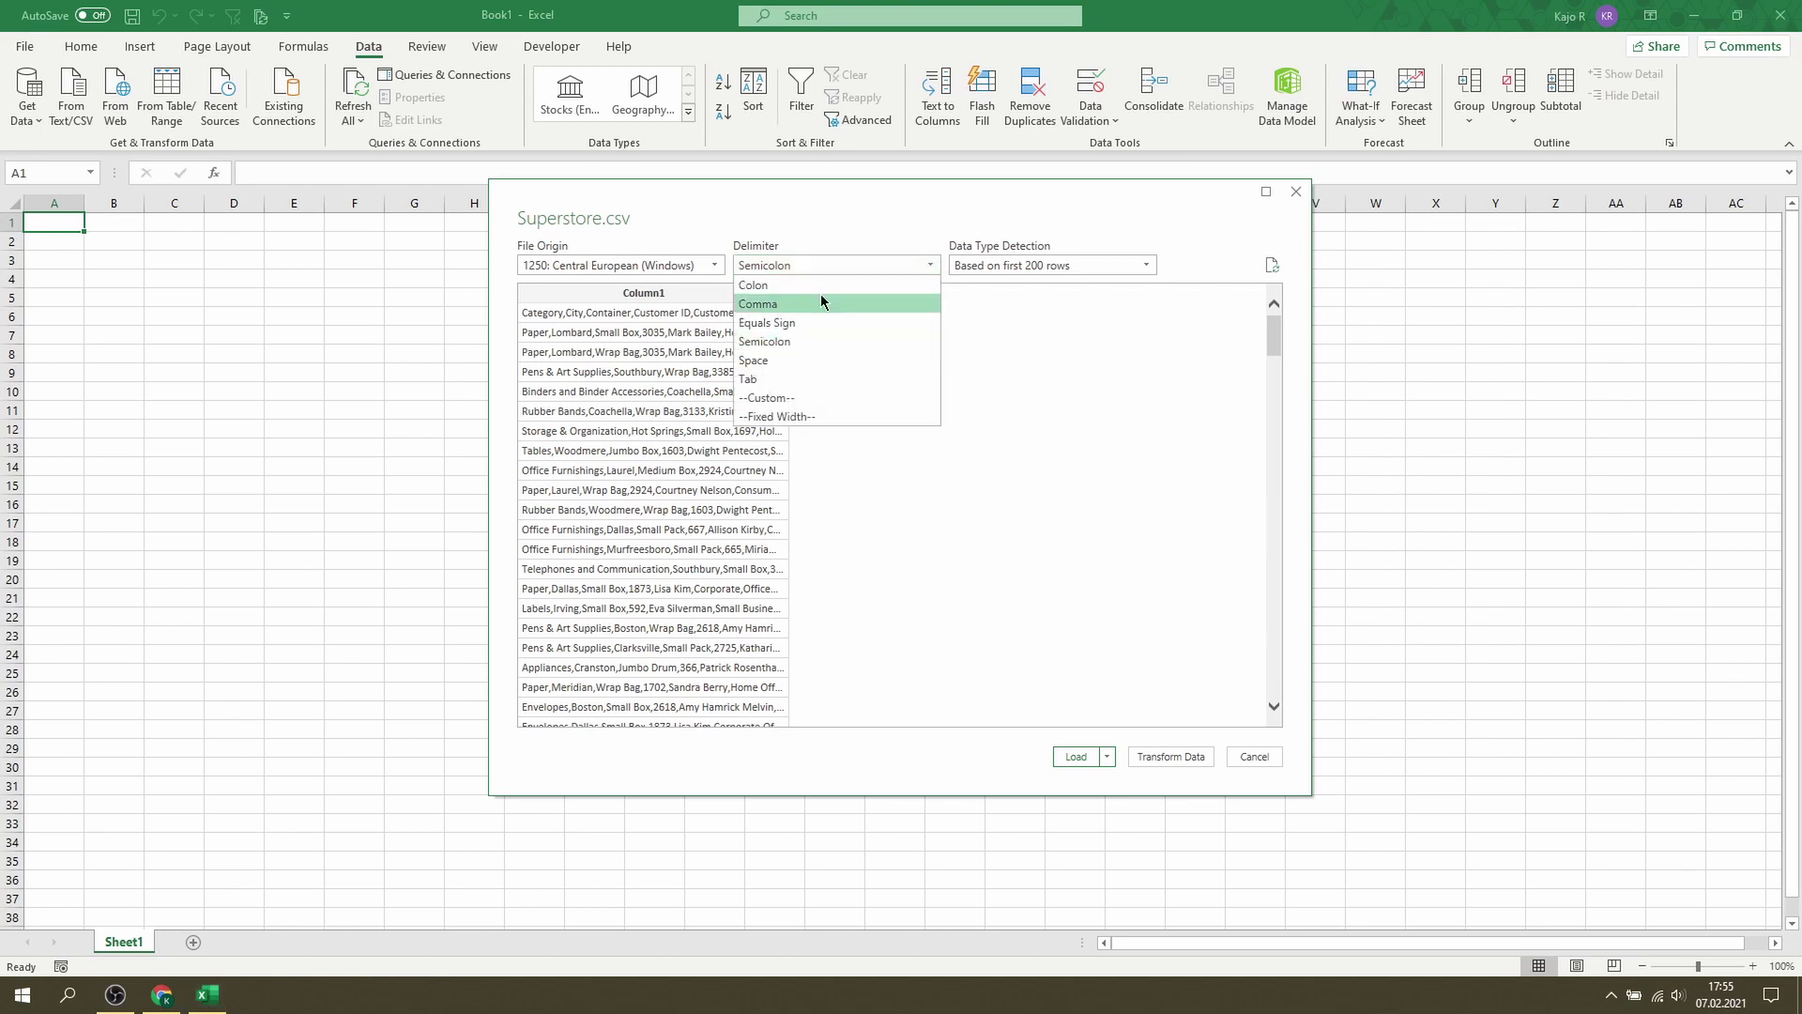
{"action": "left_click", "coordinate": [822, 302]}
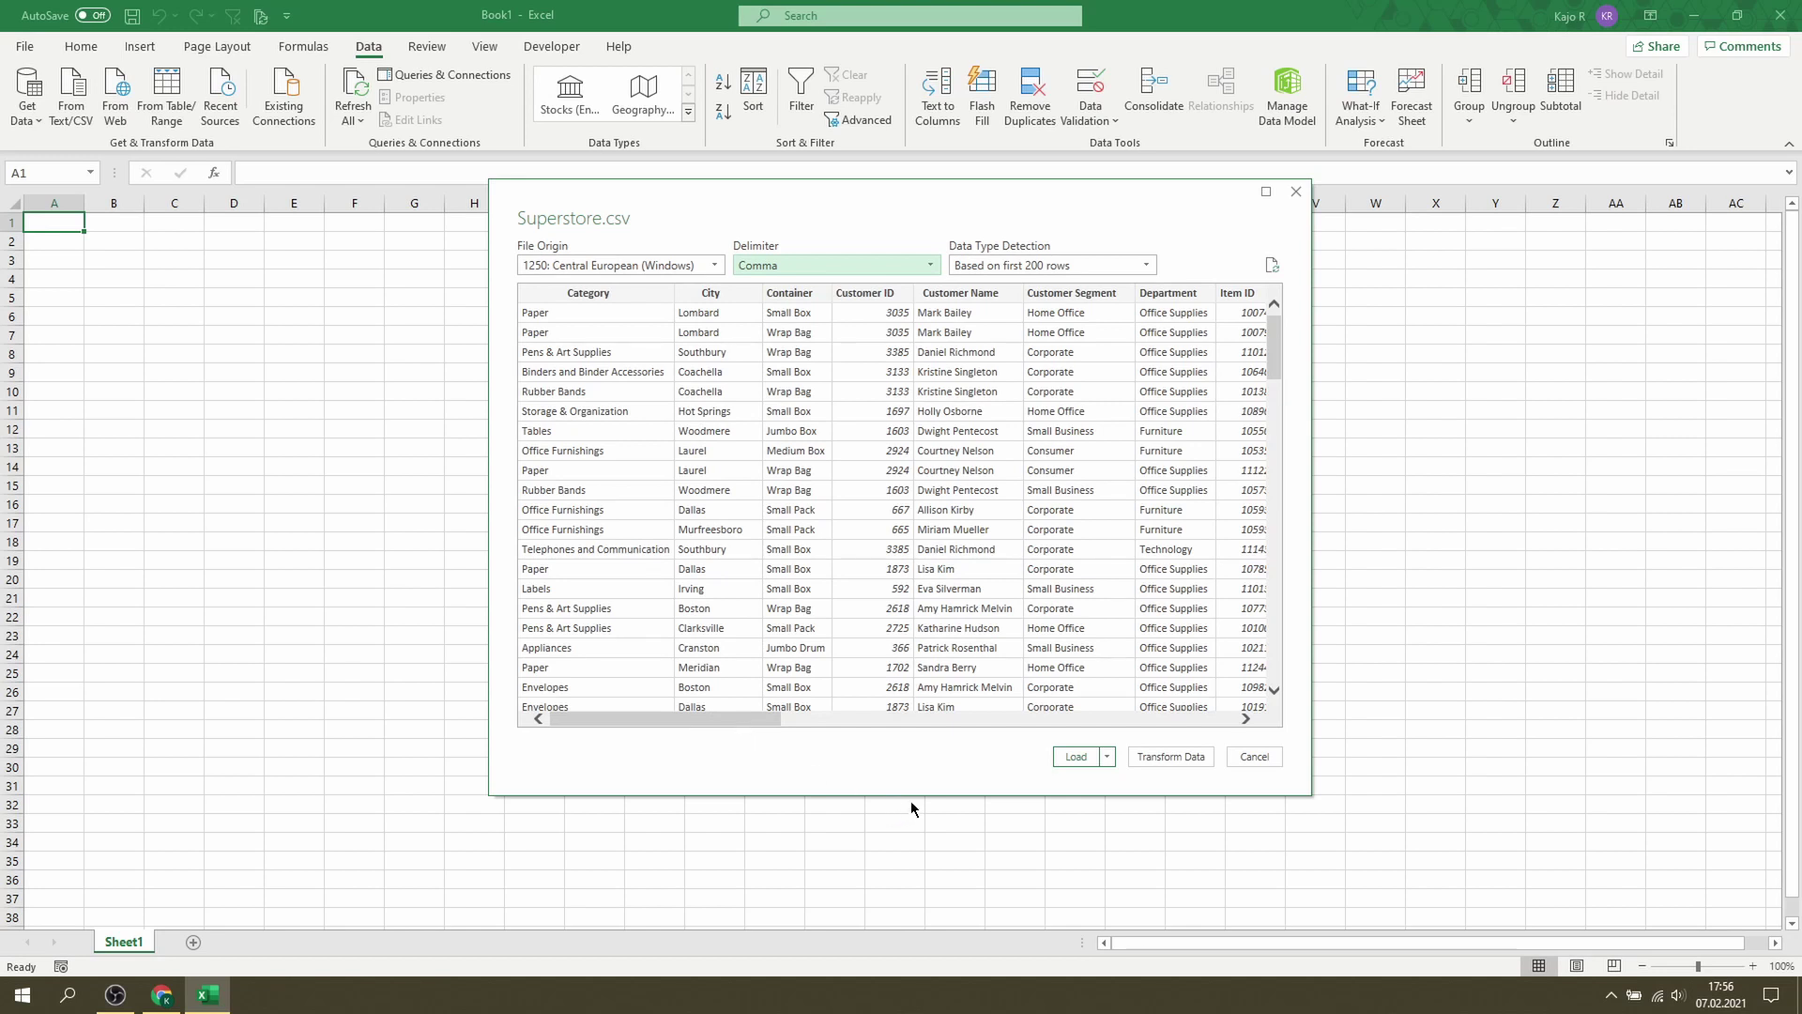
Step: Load the import preview, bringing 9,426 rows into a Superstore table on a new sheet
{"action": "left_click", "coordinate": [1076, 756]}
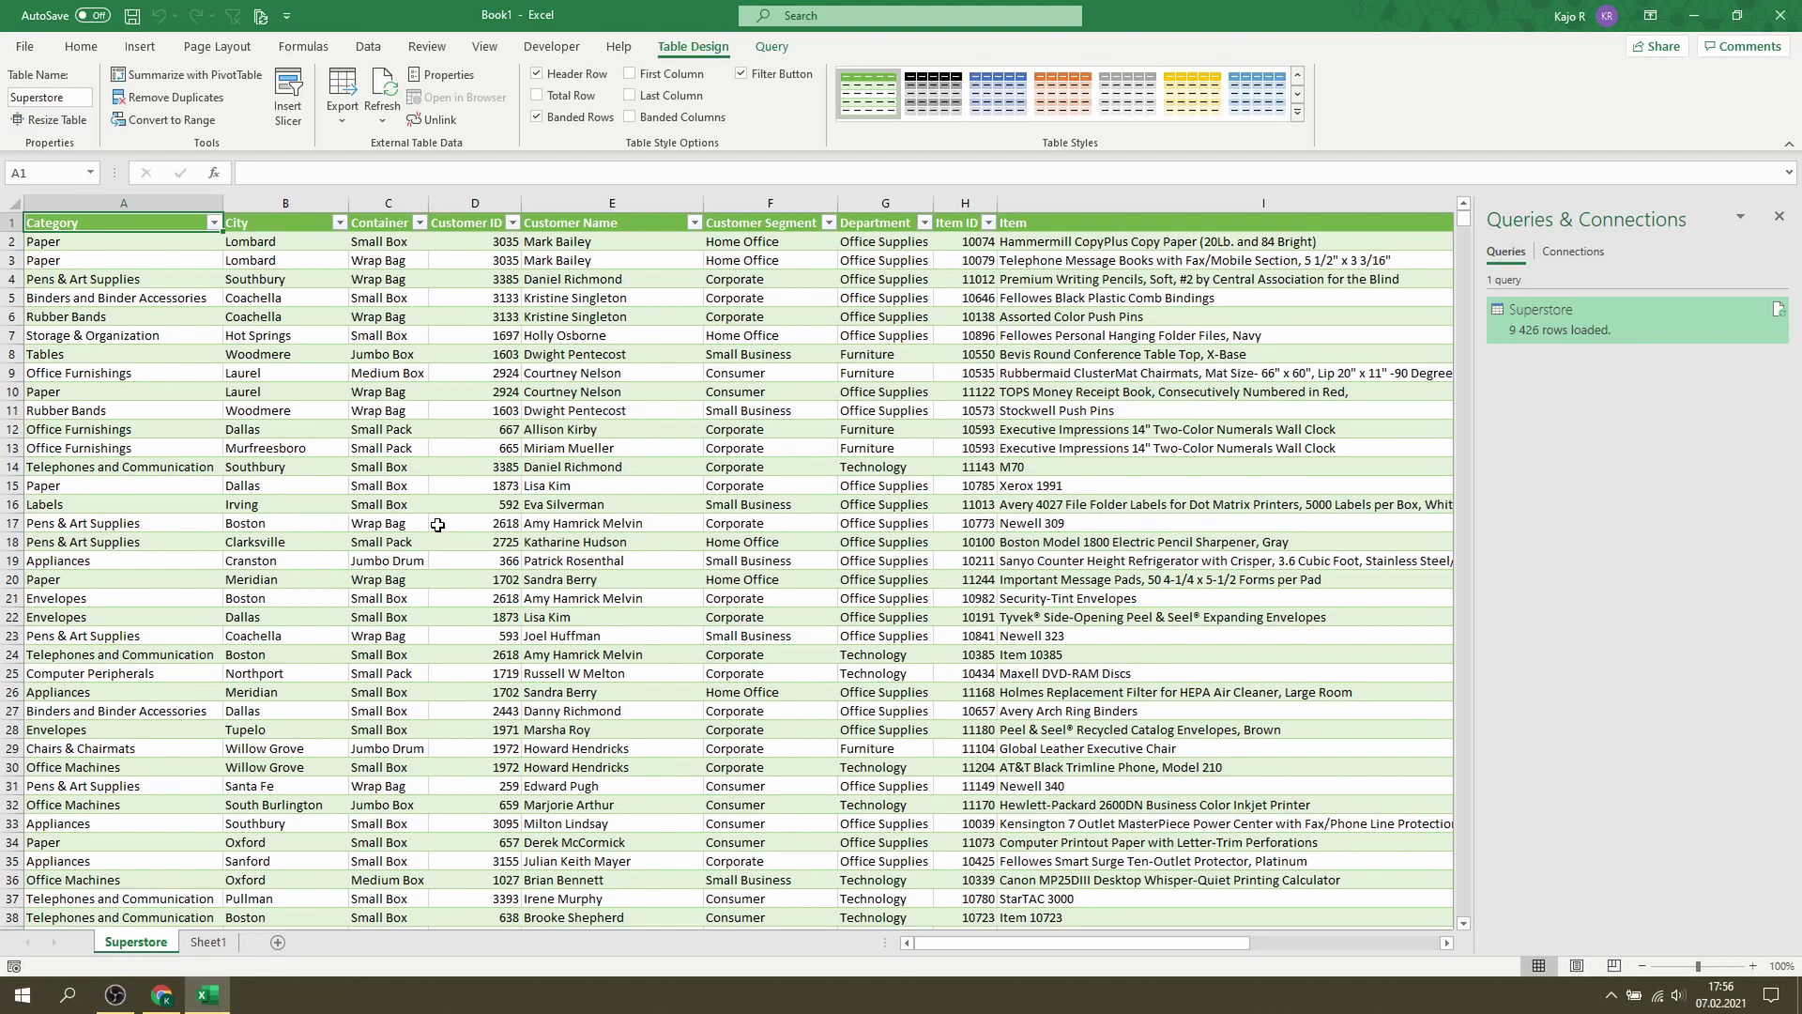
{"action": "left_click", "coordinate": [366, 47]}
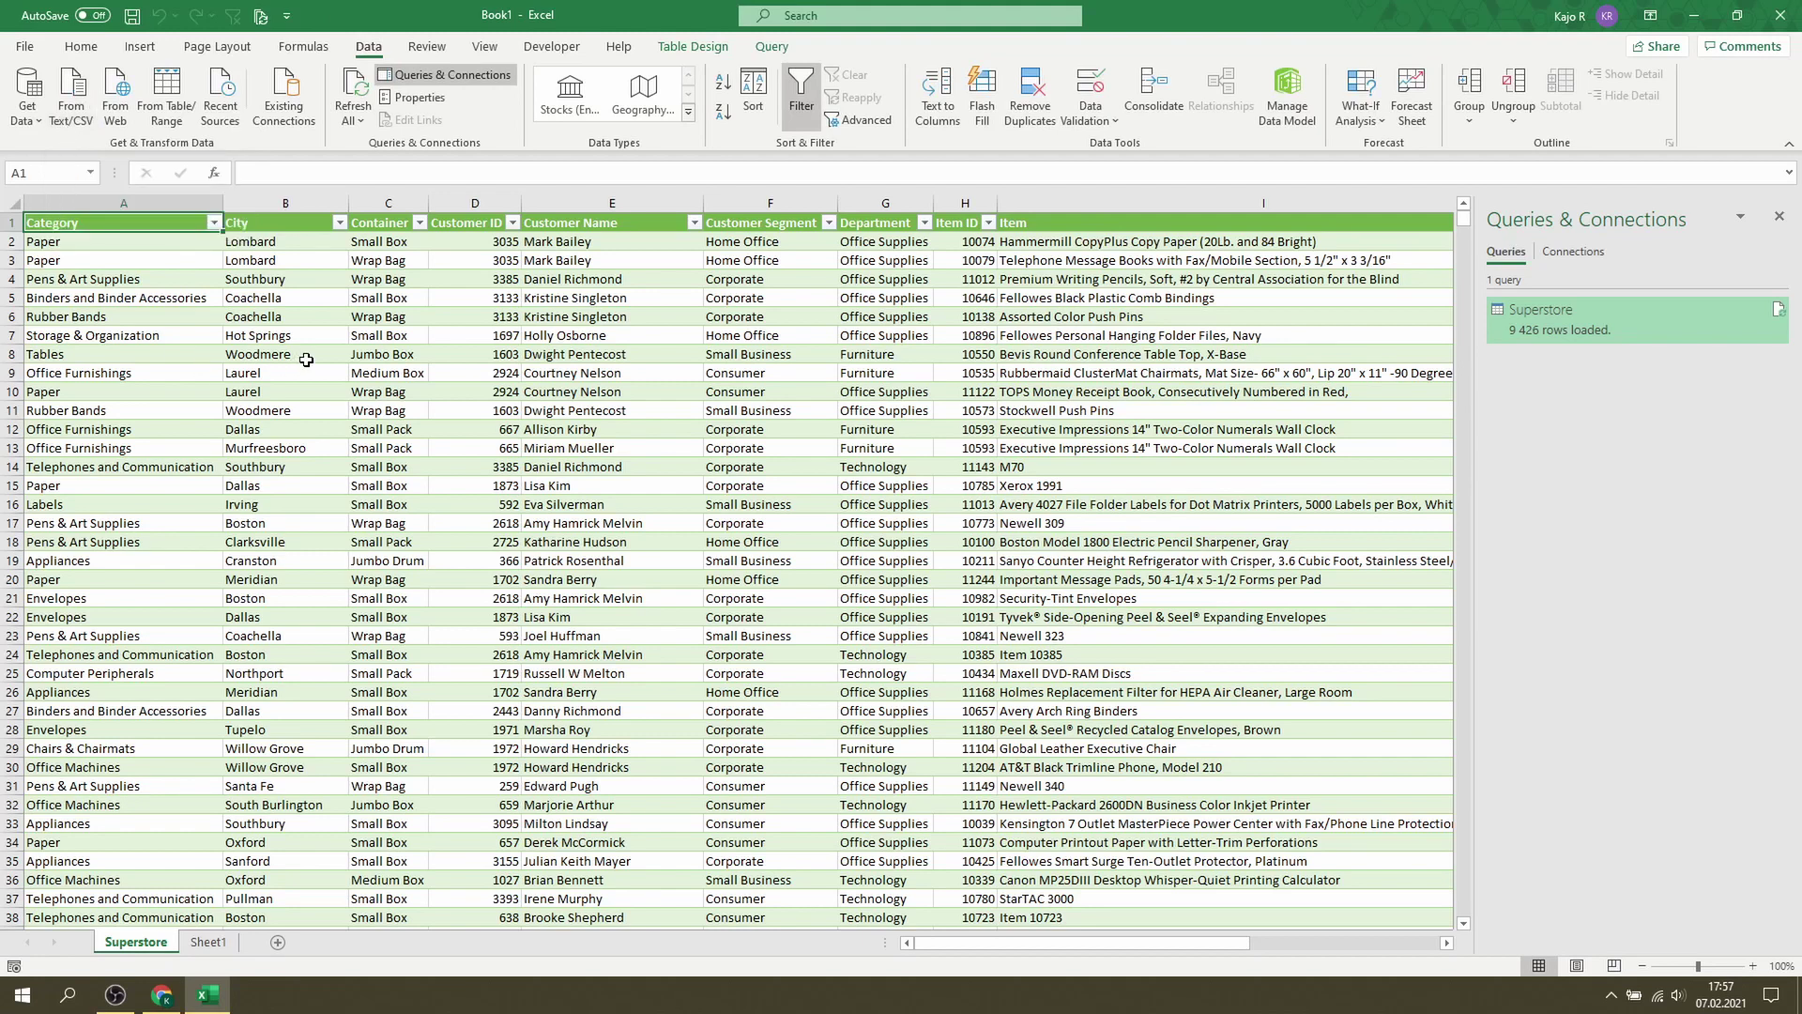
{"action": "left_click", "coordinate": [474, 372]}
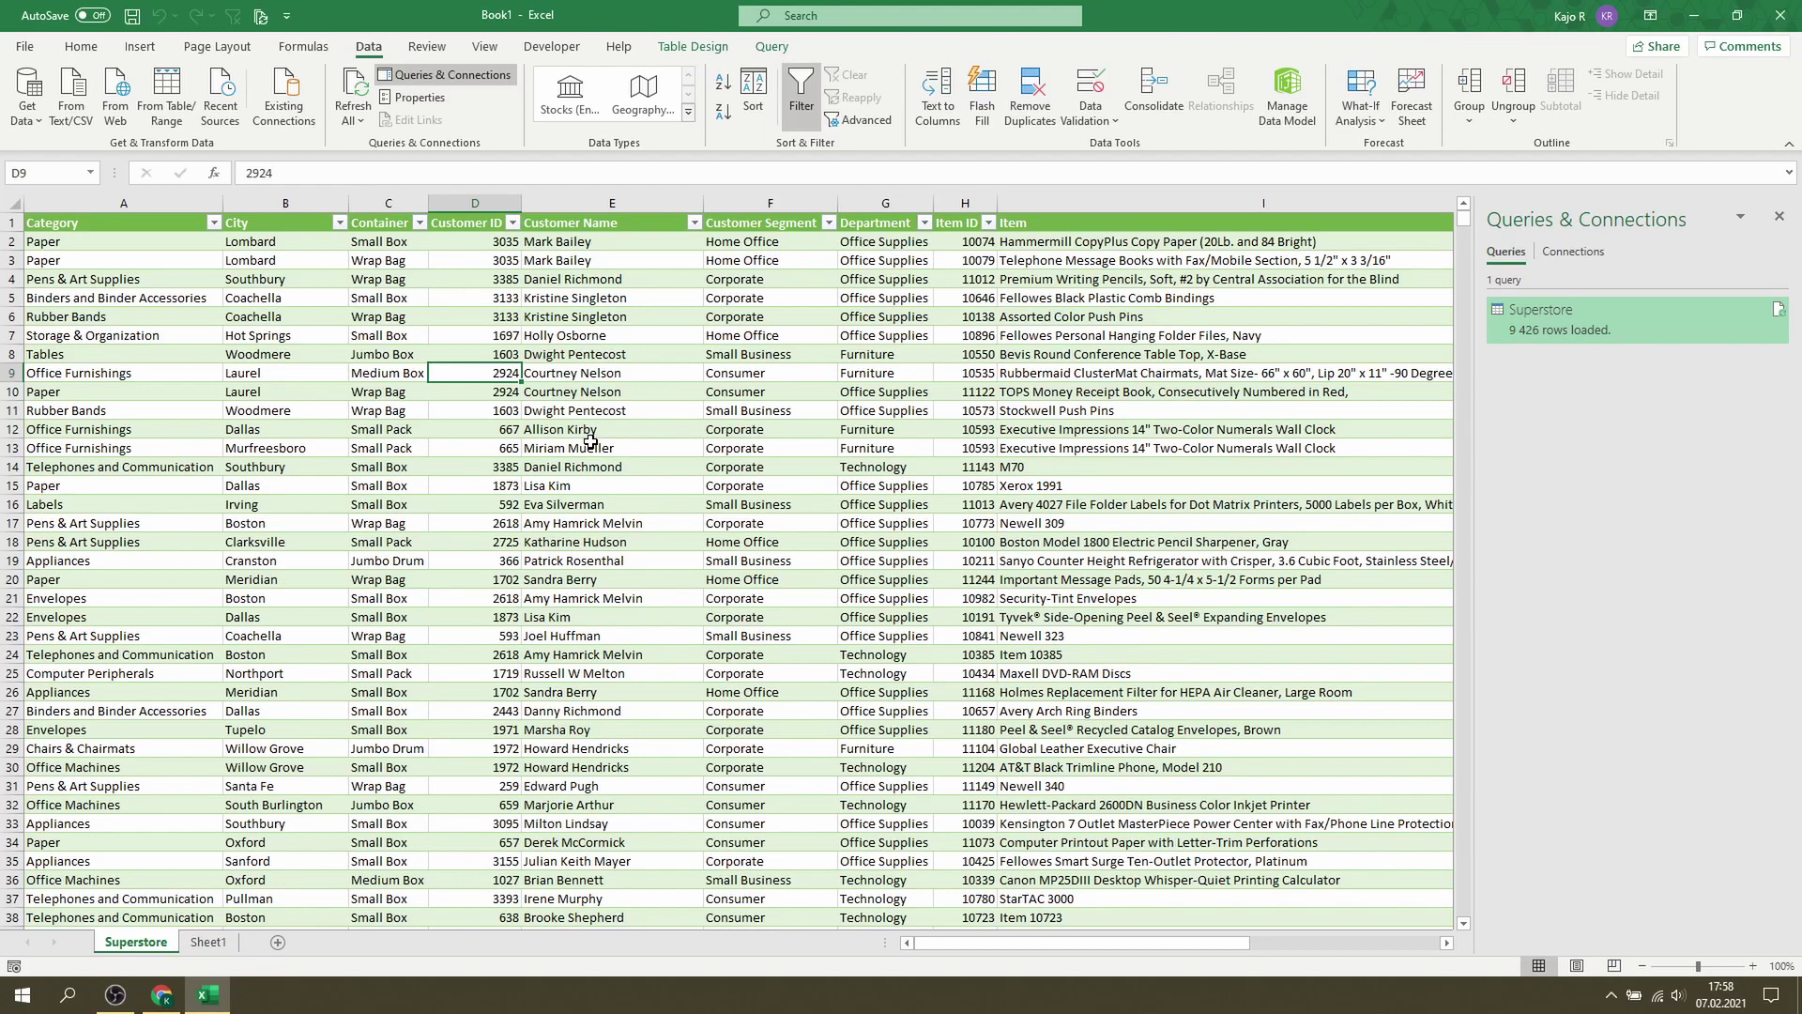
Step: Check the Superstore query's options menu, then close the Queries & Connections pane
{"action": "mouse_move", "coordinate": [1633, 318]}
{"action": "right_click", "coordinate": [1687, 336]}
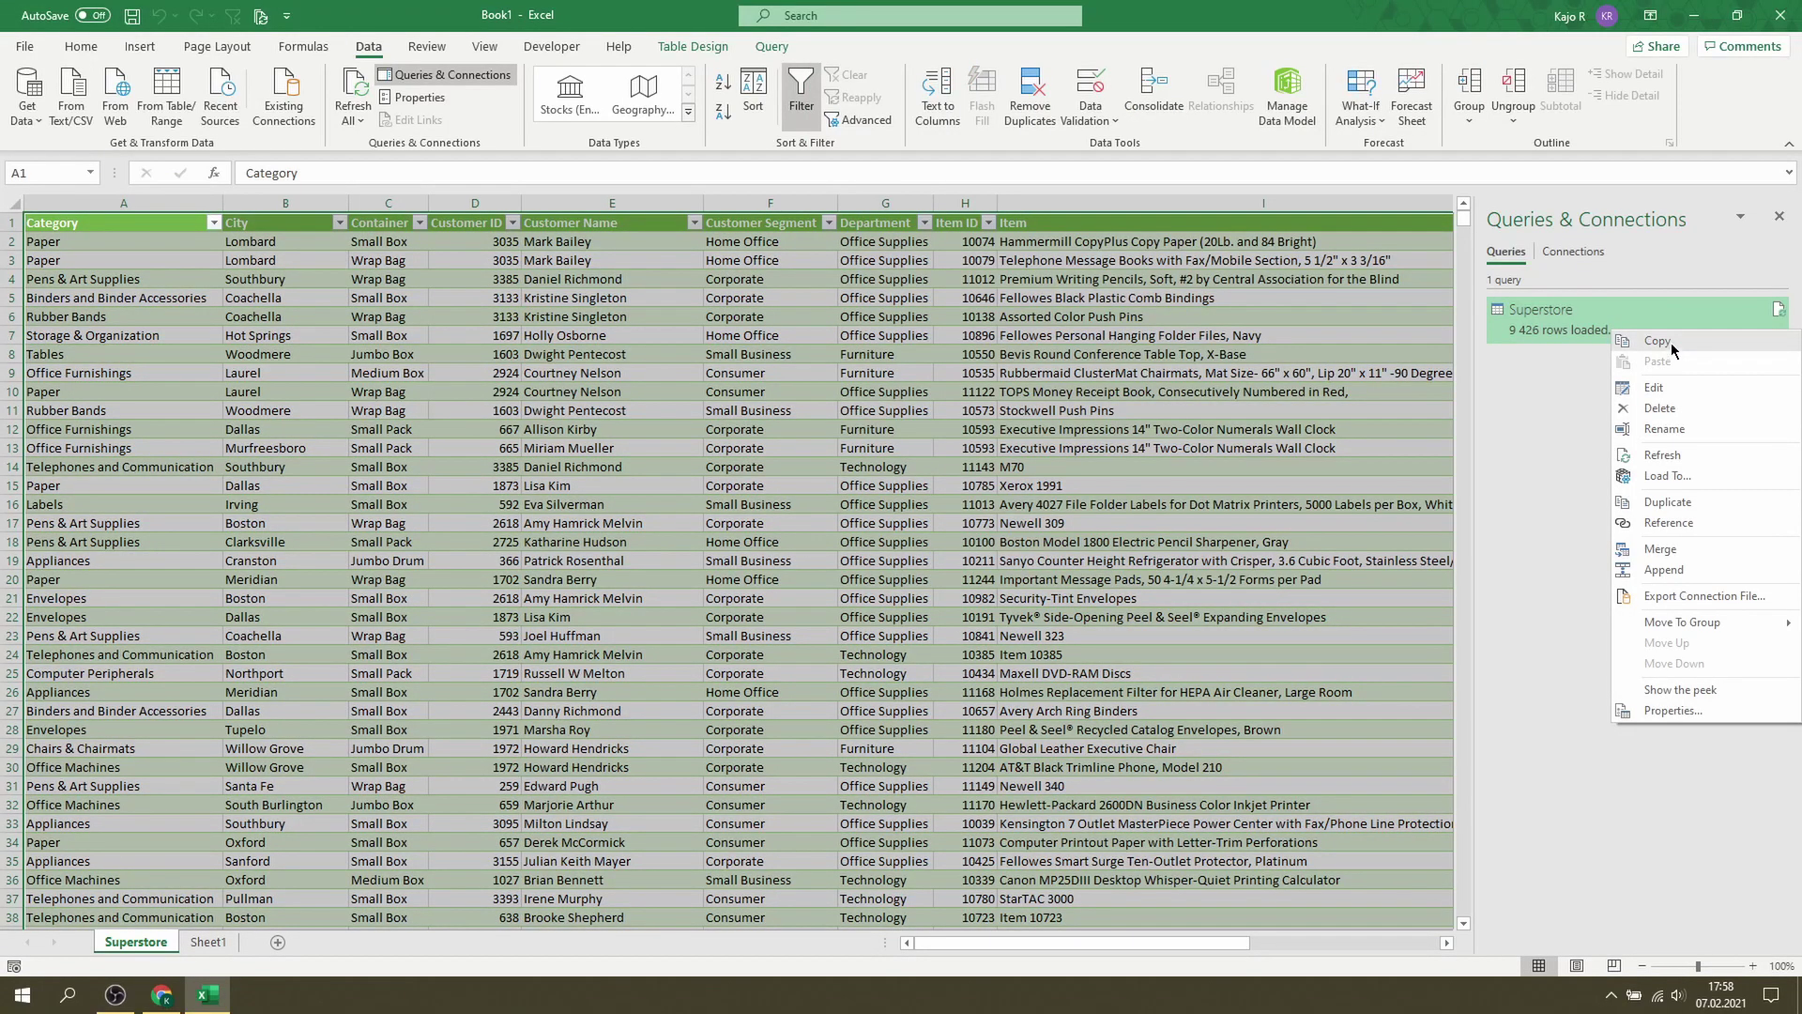
{"action": "left_click", "coordinate": [712, 336]}
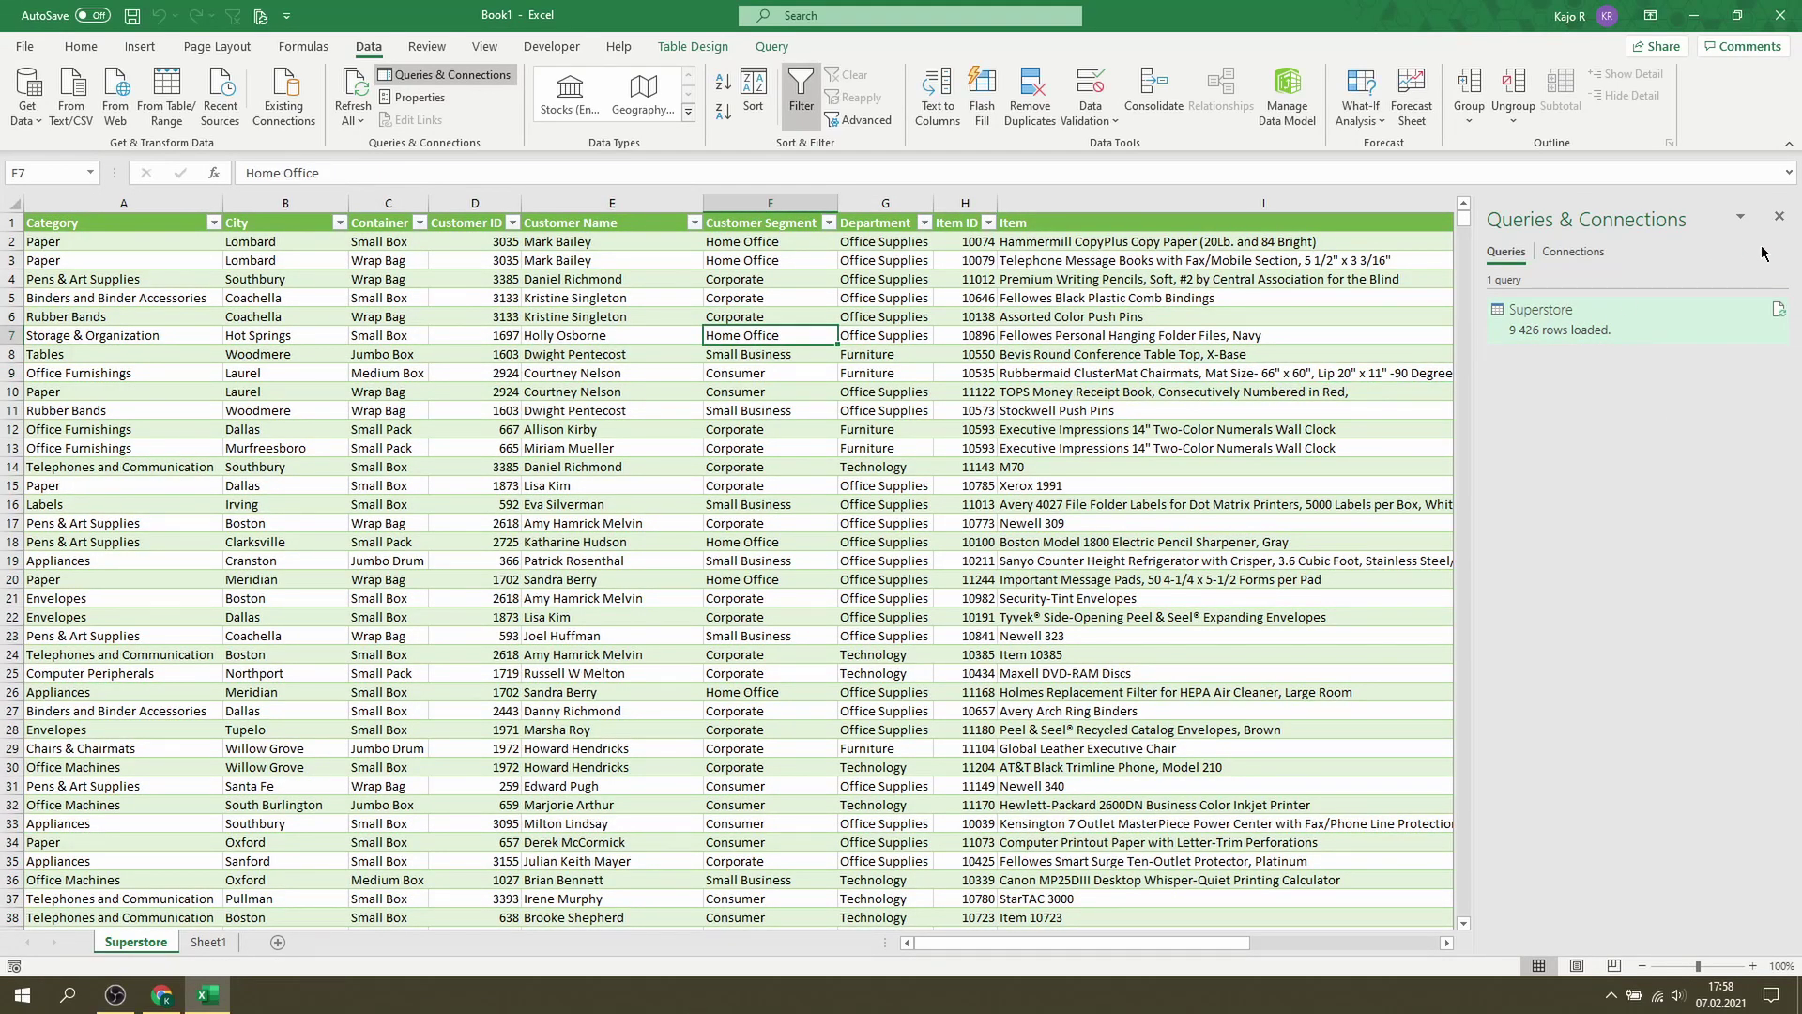
{"action": "left_click", "coordinate": [1779, 217]}
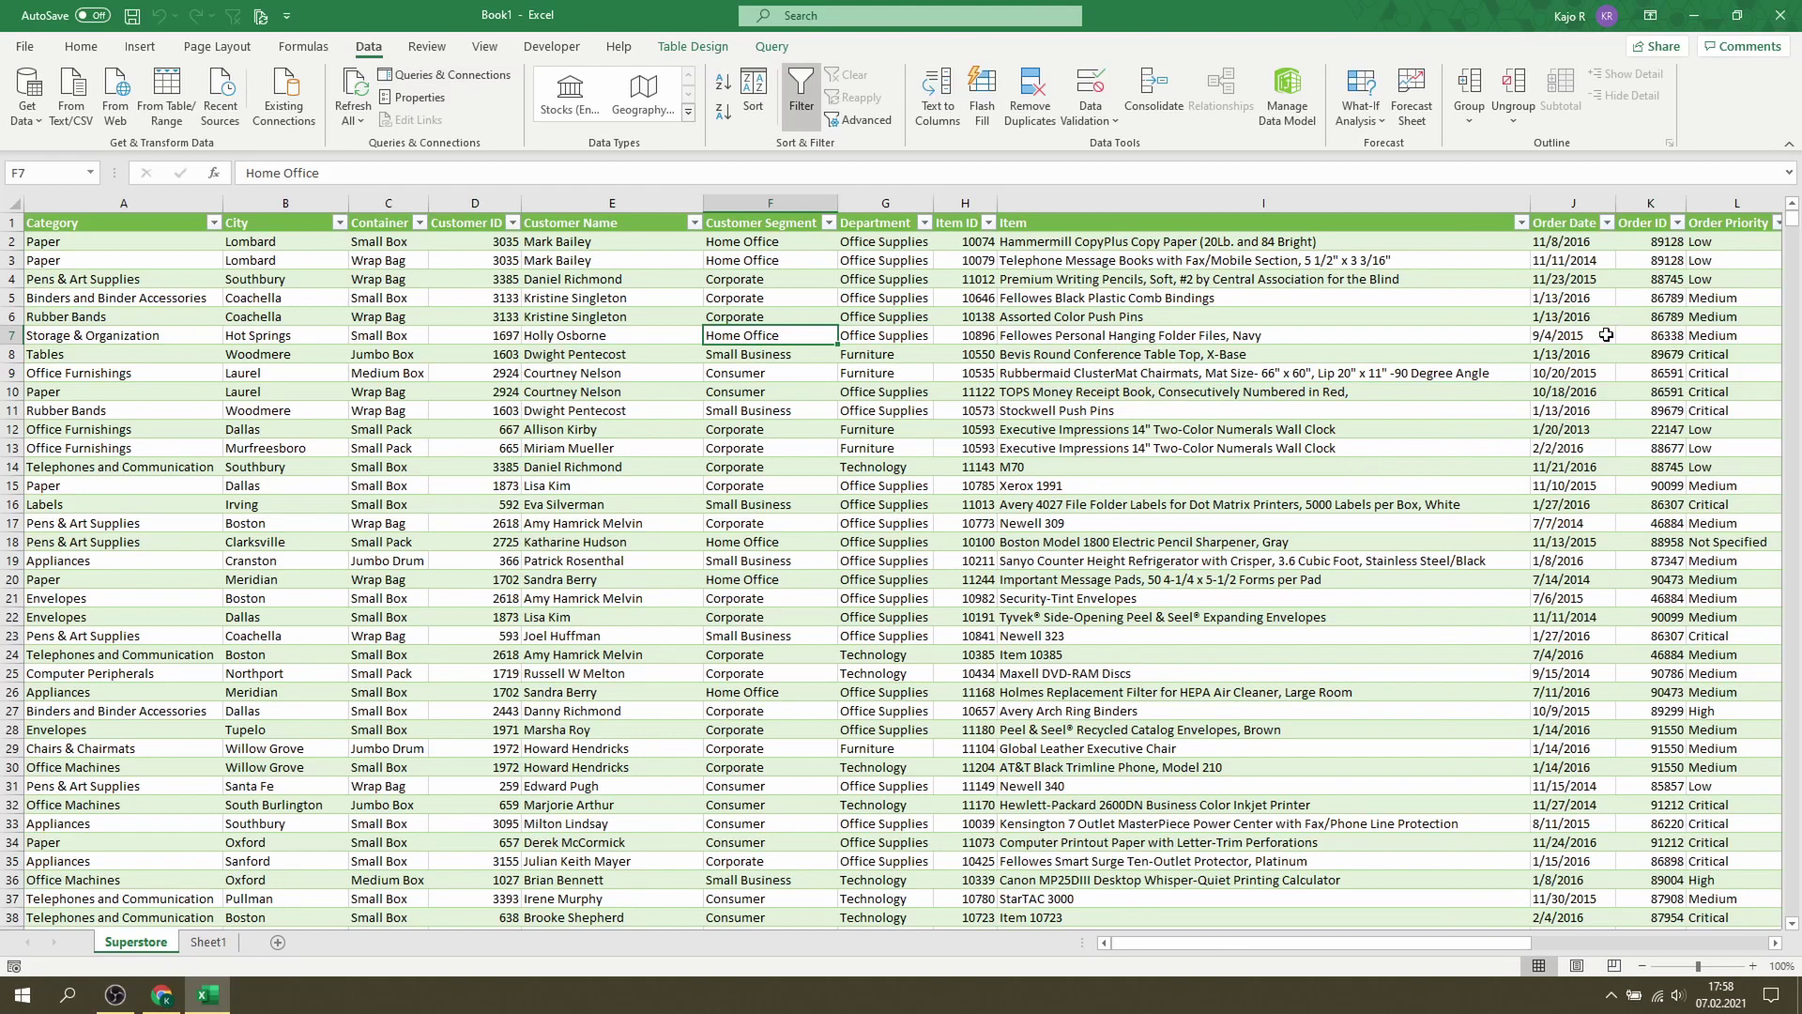
Step: Delete the Superstore query from the Query tab, keeping the table, then select cell C18
{"action": "left_click", "coordinate": [773, 48]}
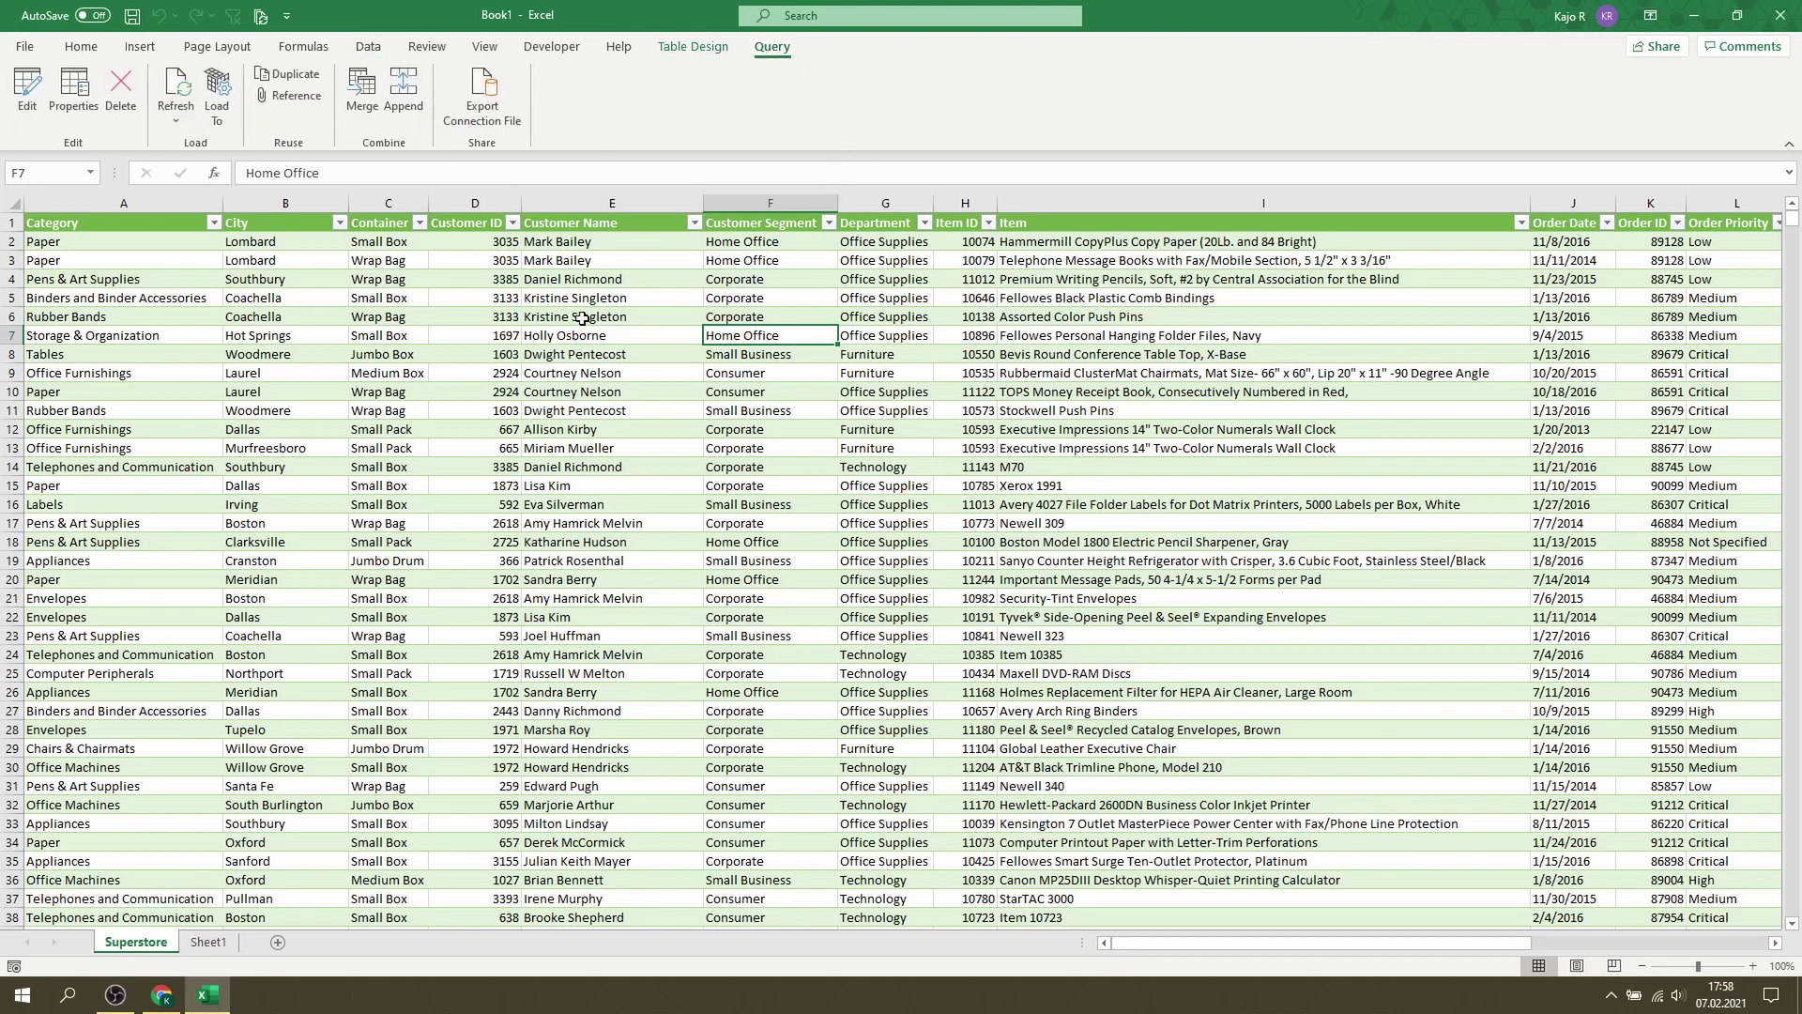
{"action": "left_click", "coordinate": [123, 89]}
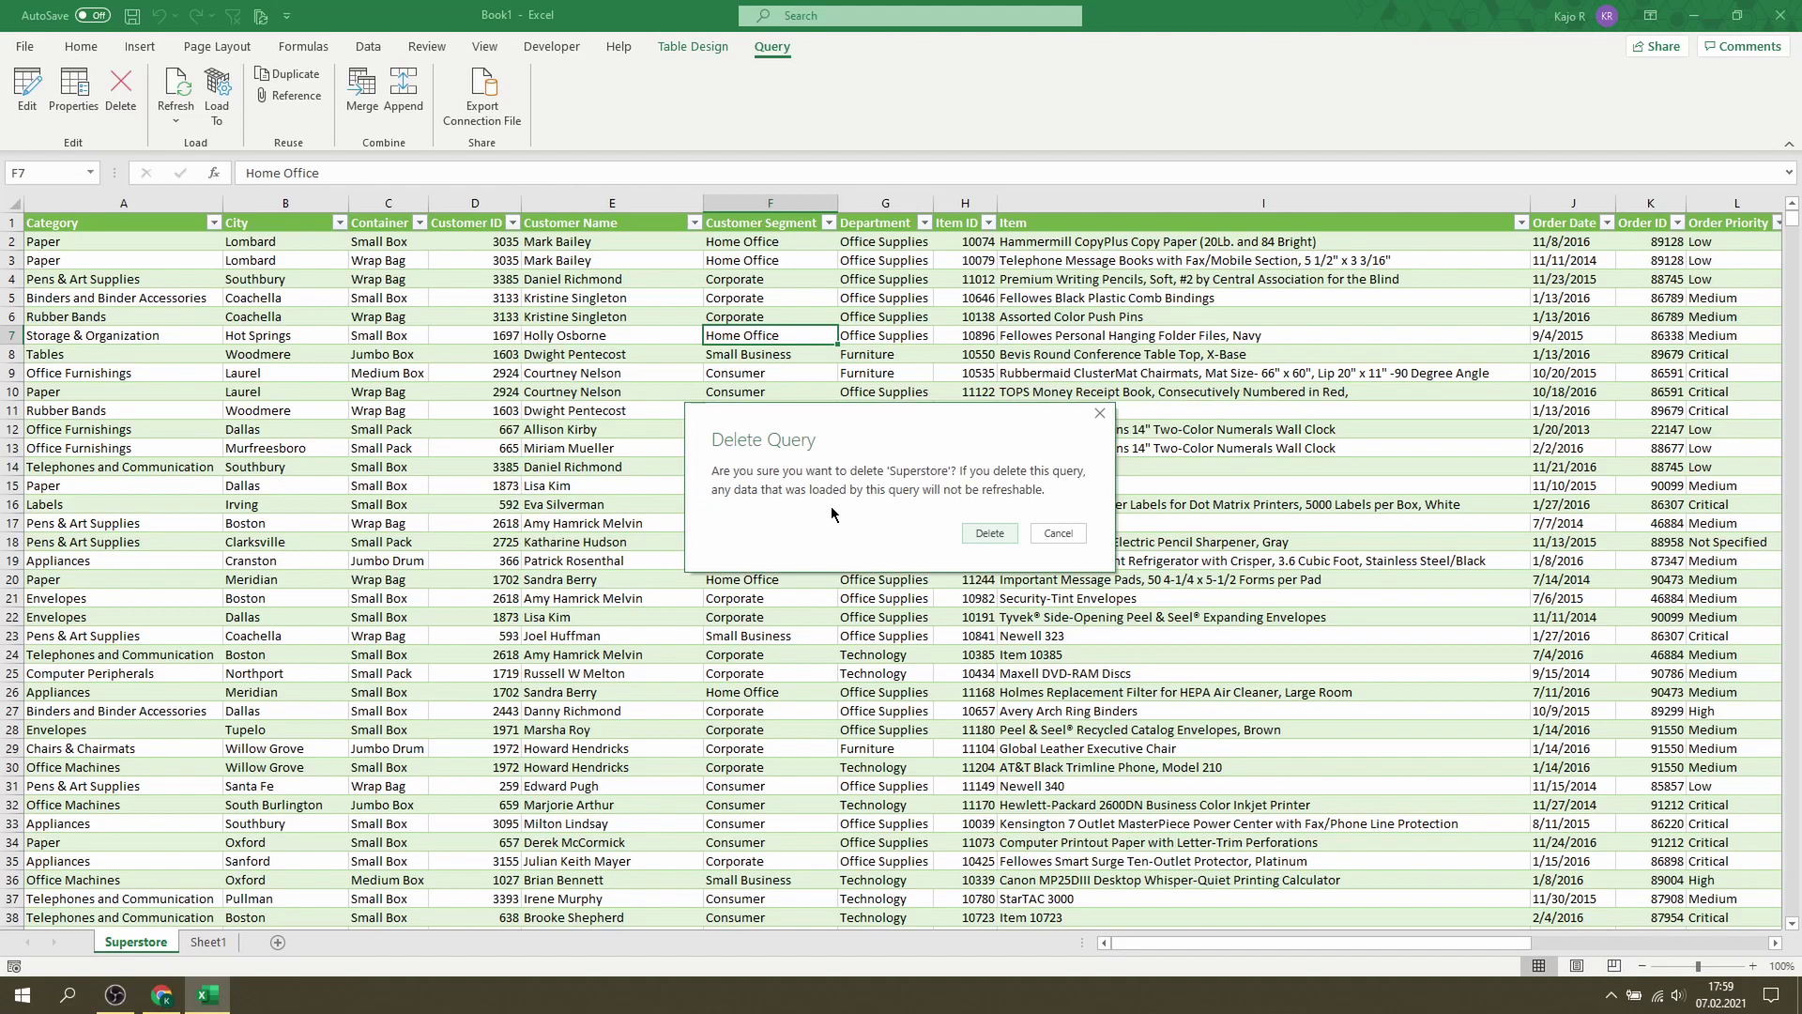
{"action": "left_click", "coordinate": [989, 533]}
{"action": "left_click", "coordinate": [409, 550]}
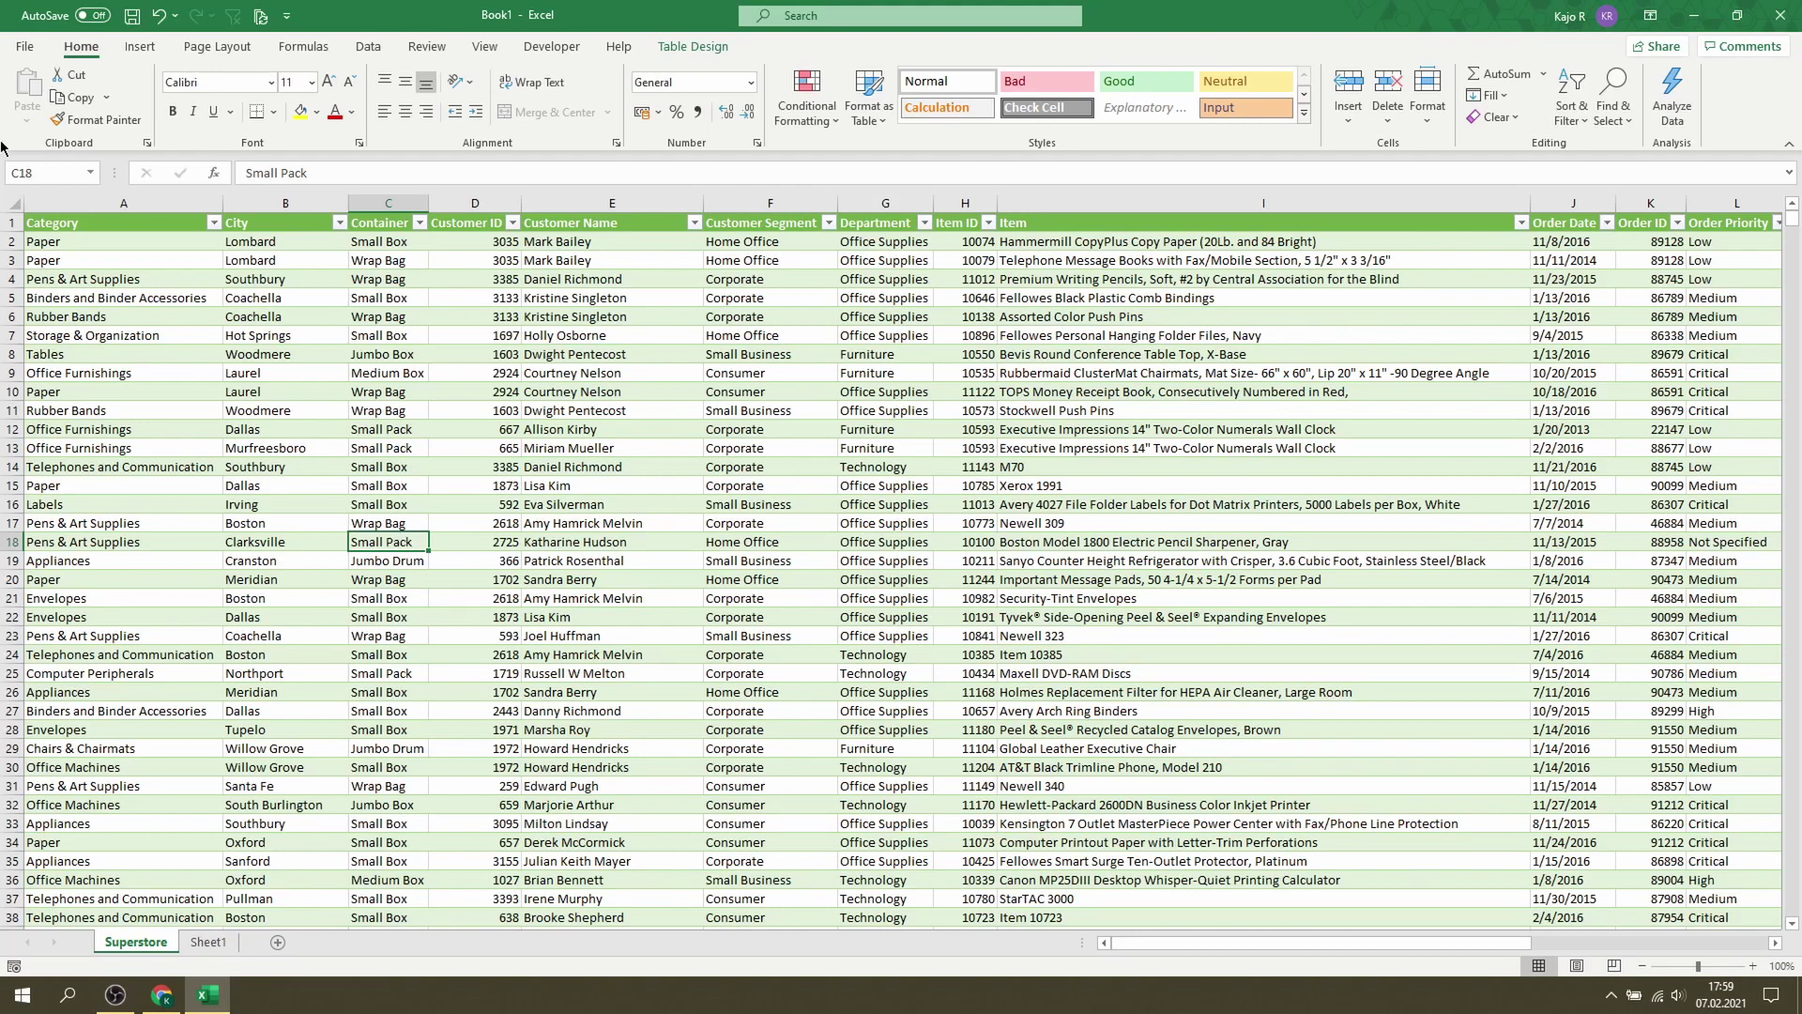
Step: Open the Import Data file picker via Data > From Text/CSV, showing Superstore.csv on the Desktop
{"action": "left_click", "coordinate": [368, 47]}
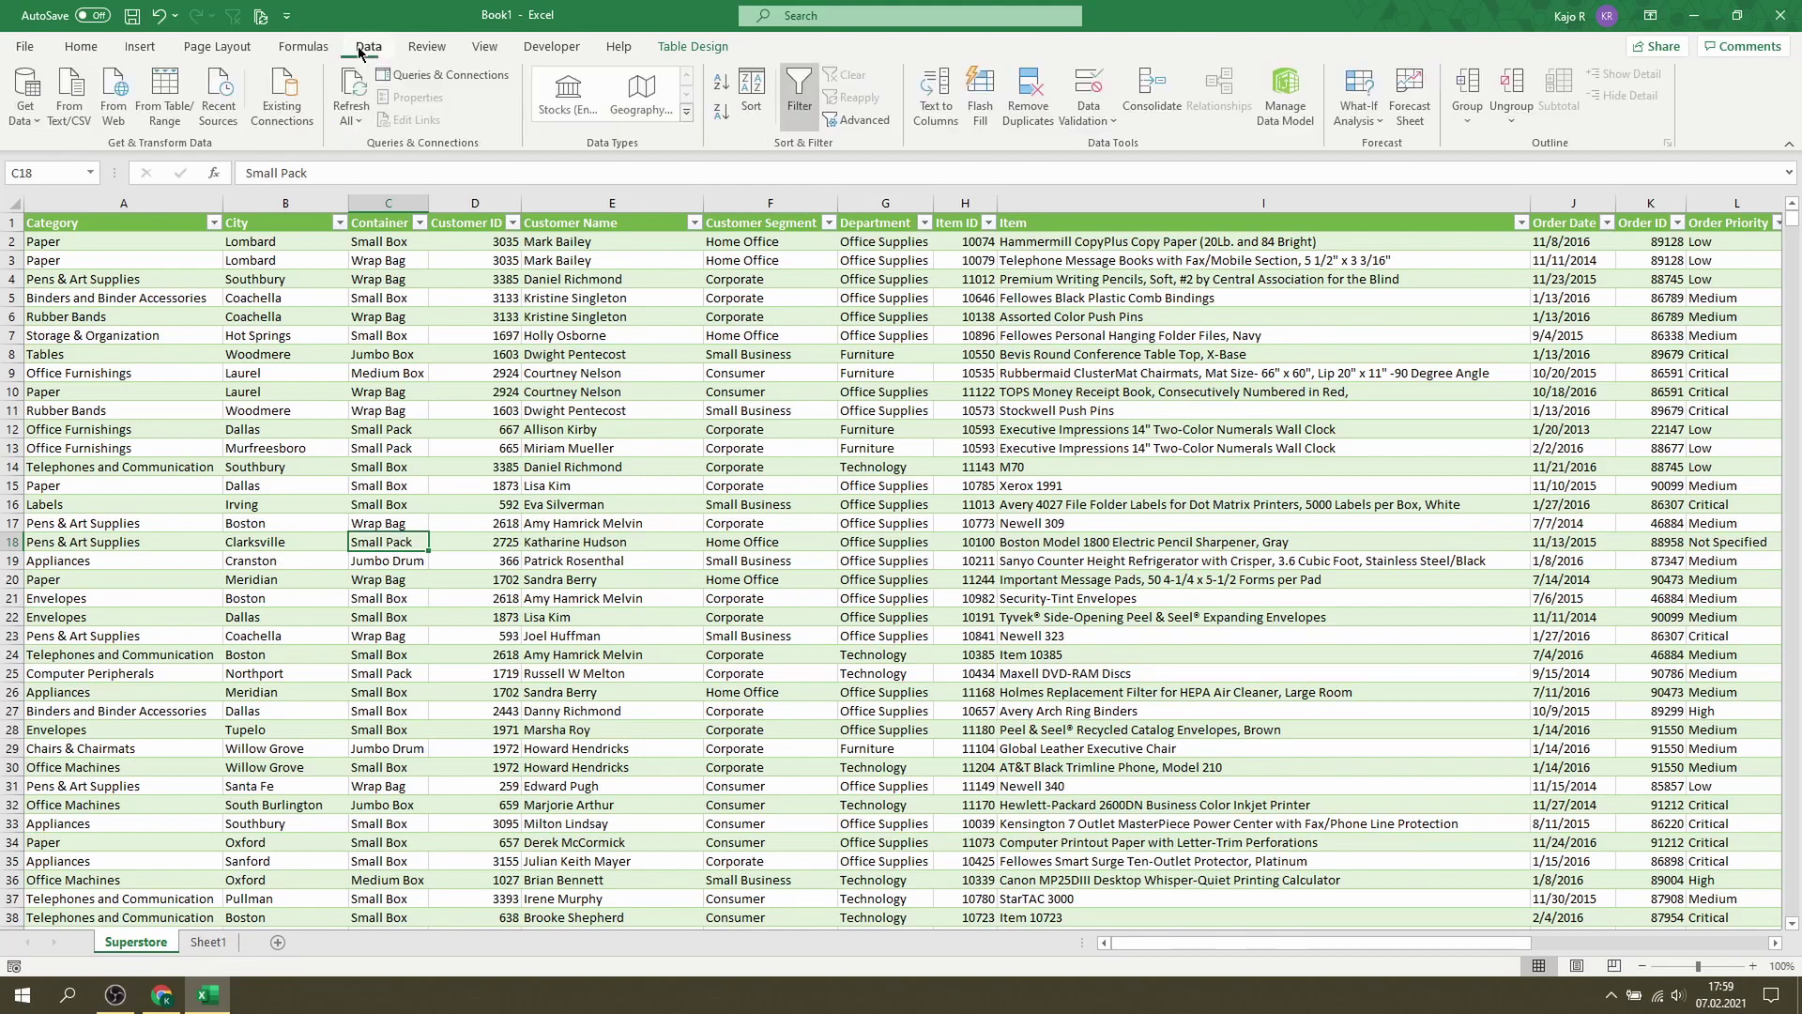
{"action": "left_click", "coordinate": [71, 94]}
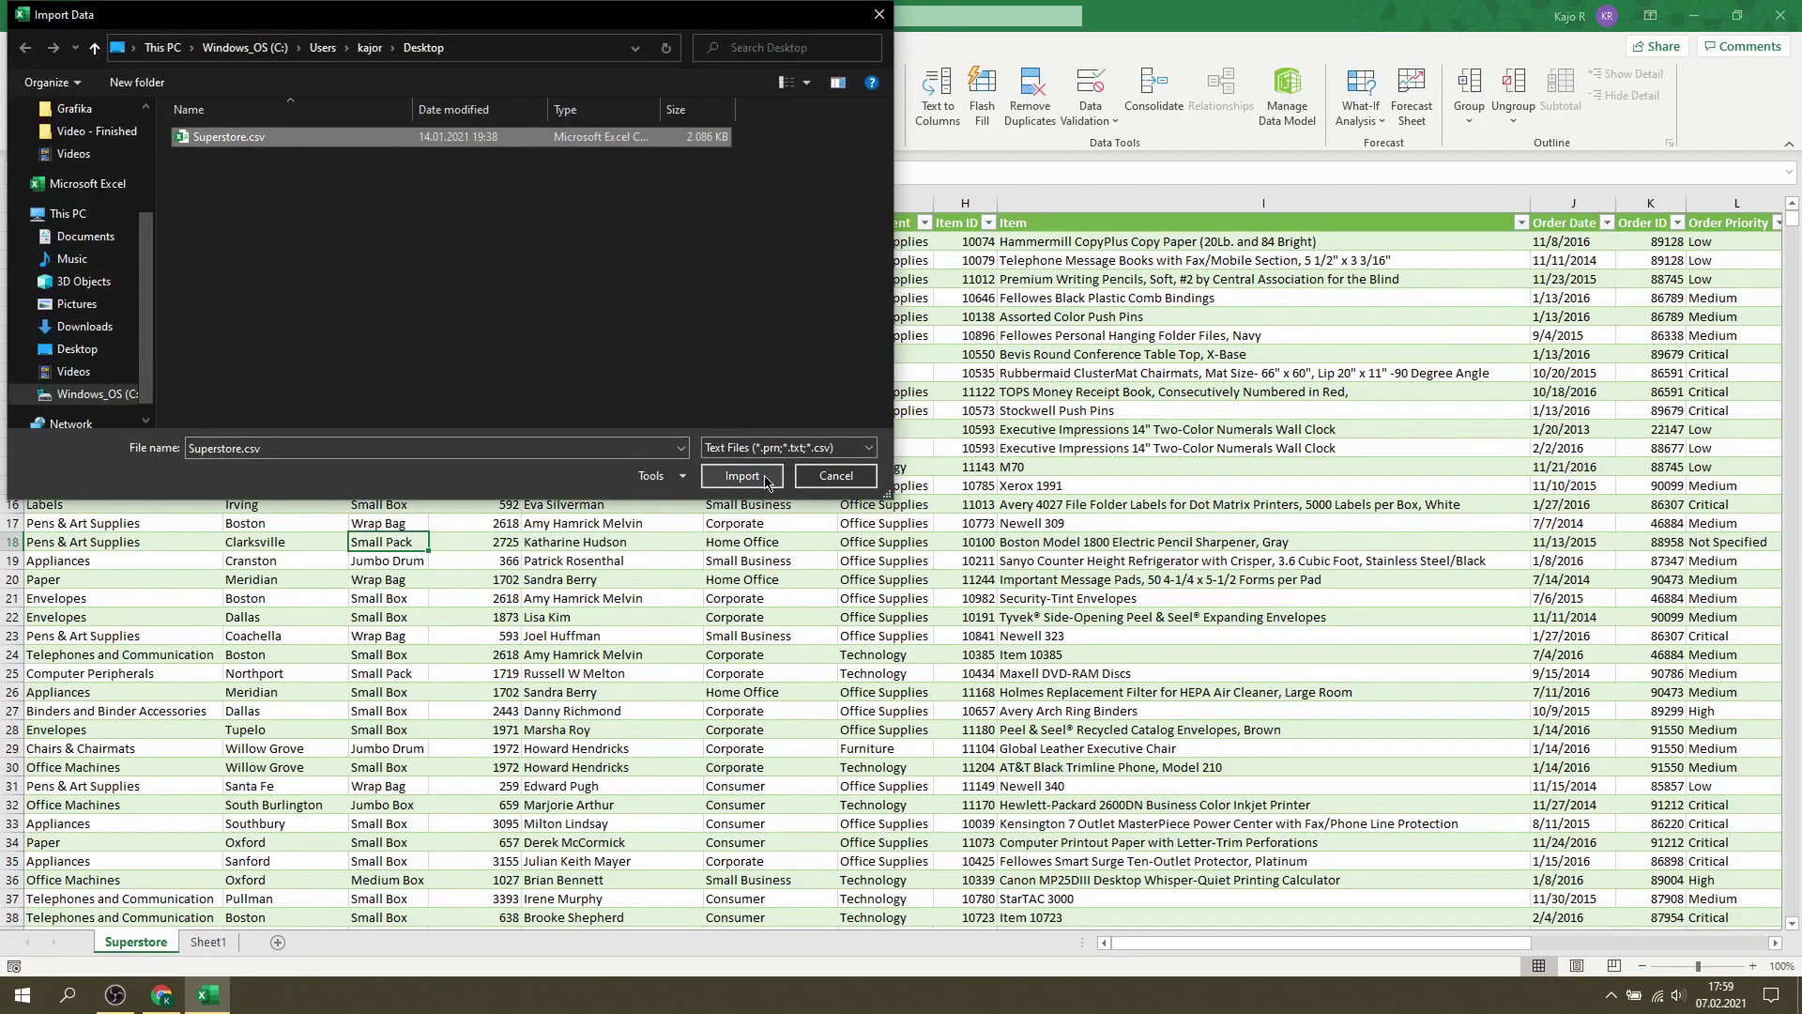